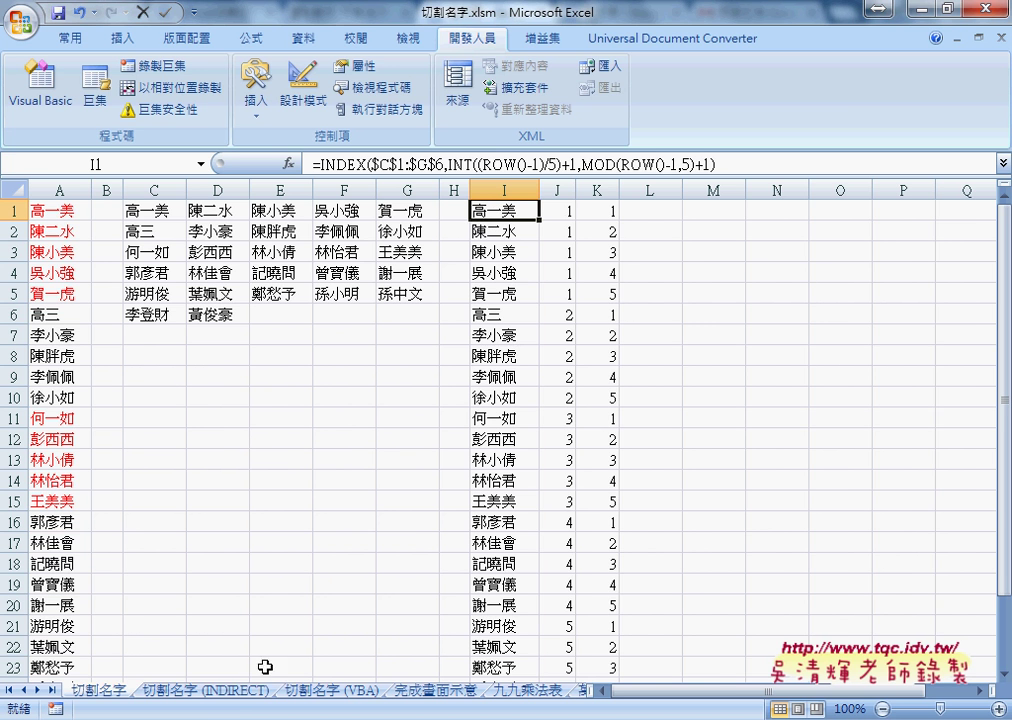
Show the 切割名字 (INDIRECT) sheet and select J1:K1 to read its helper formulas.
click(236, 691)
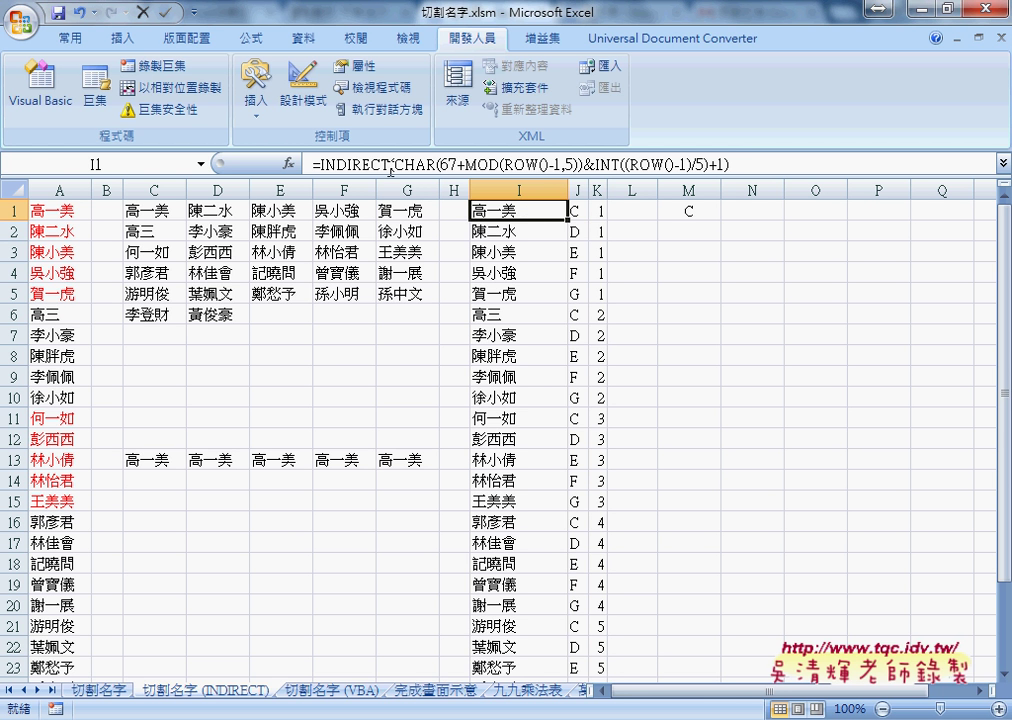
drag(578, 211, 597, 211)
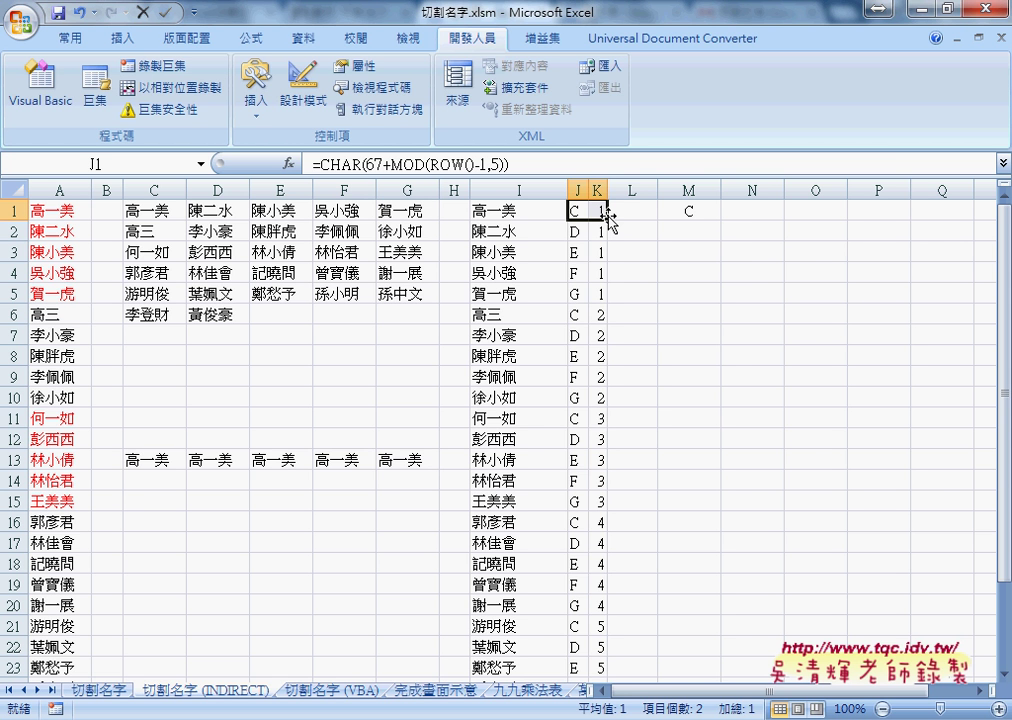
On the 切割名字 (VBA) sheet, run the 清除, 切割, 多欄轉為單欄 and 單欄清除 buttons, finishing with names split into C–G.
click(330, 690)
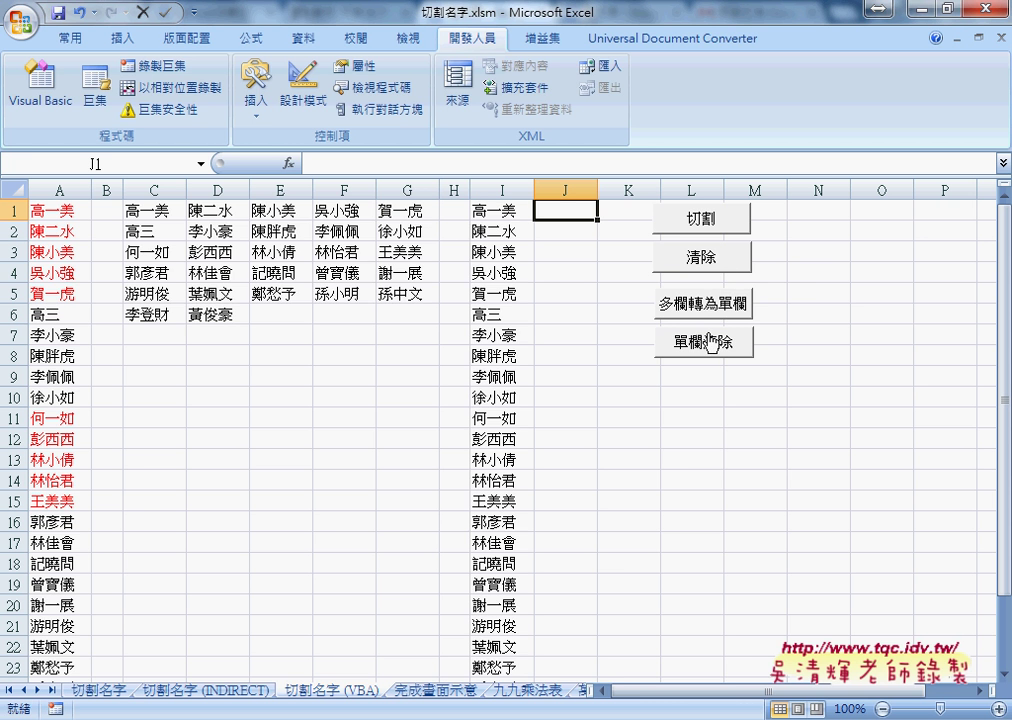
click(707, 257)
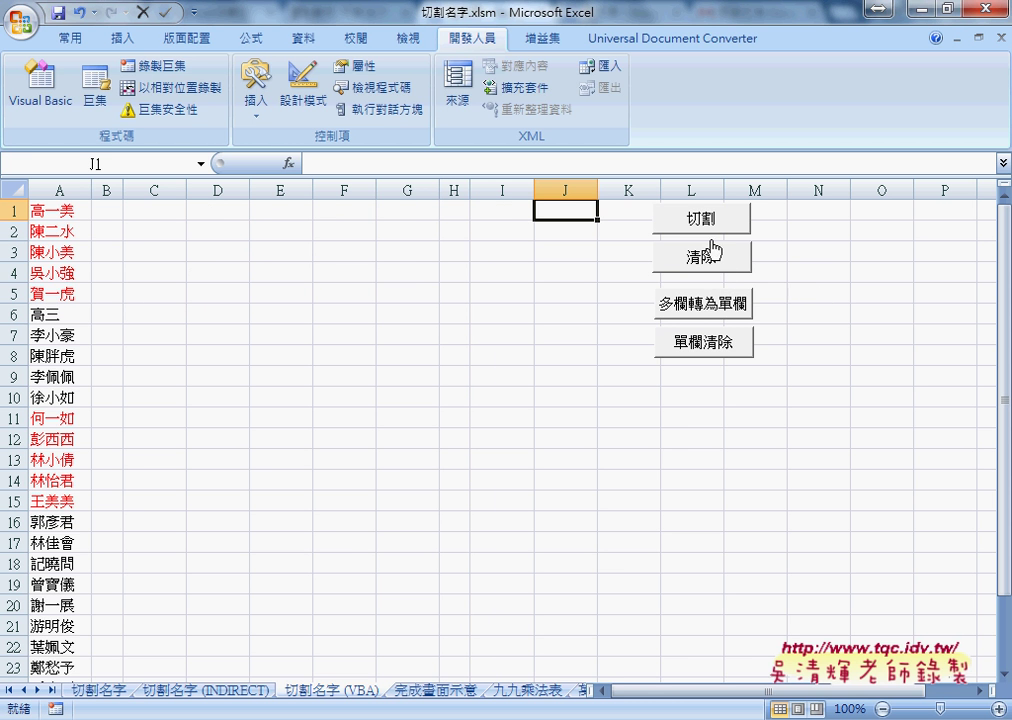
click(705, 219)
click(711, 320)
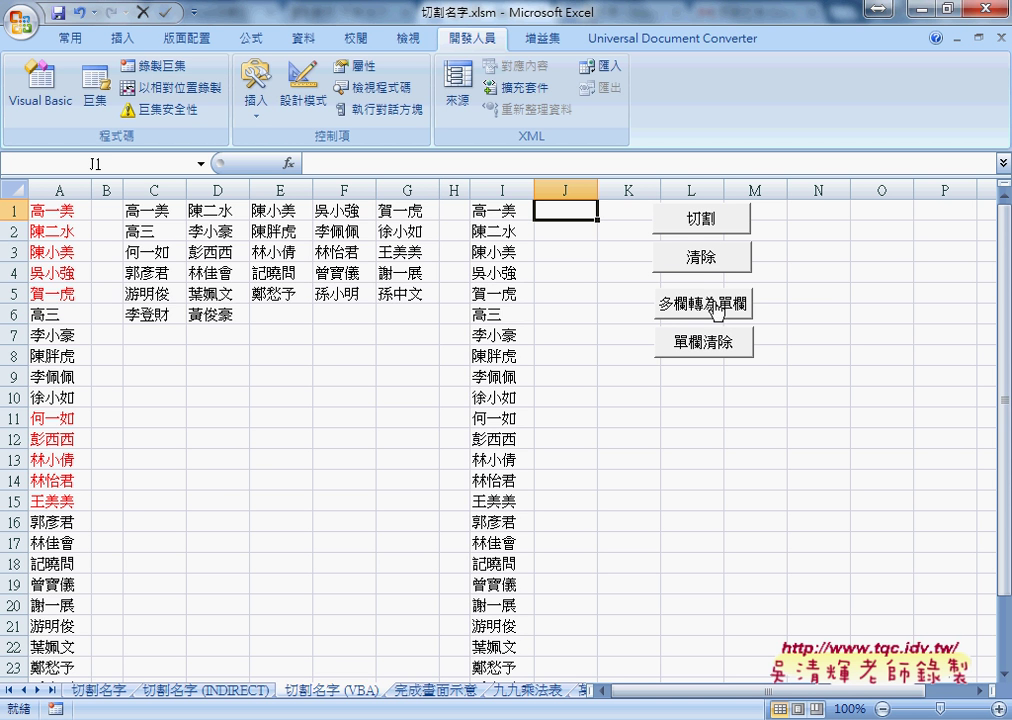
click(712, 345)
click(716, 262)
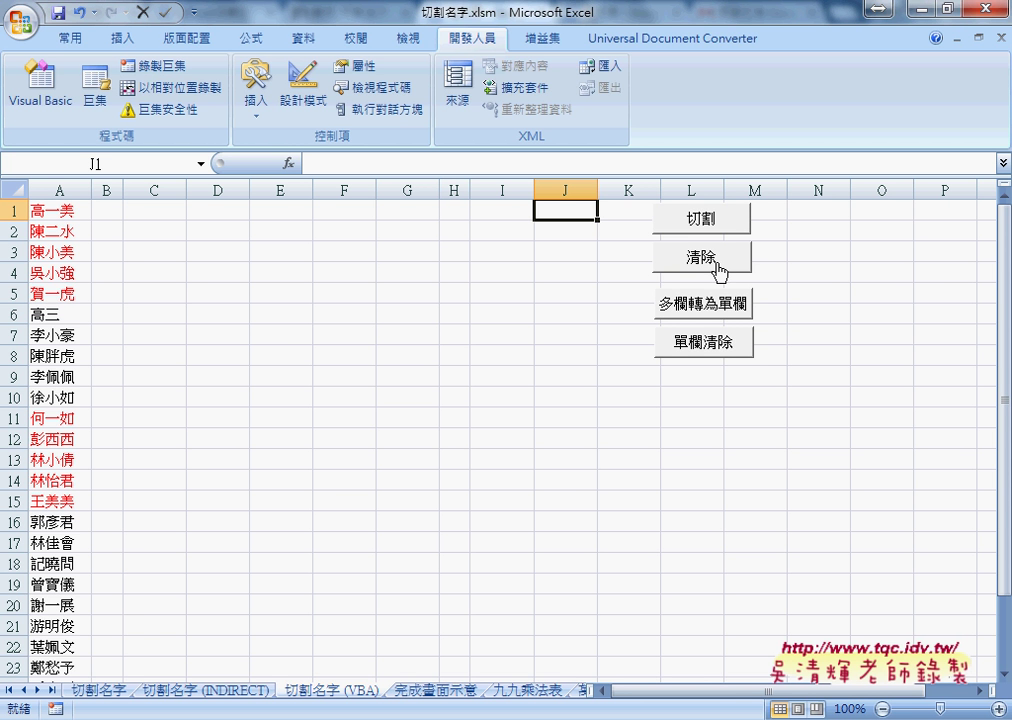
click(707, 224)
click(707, 257)
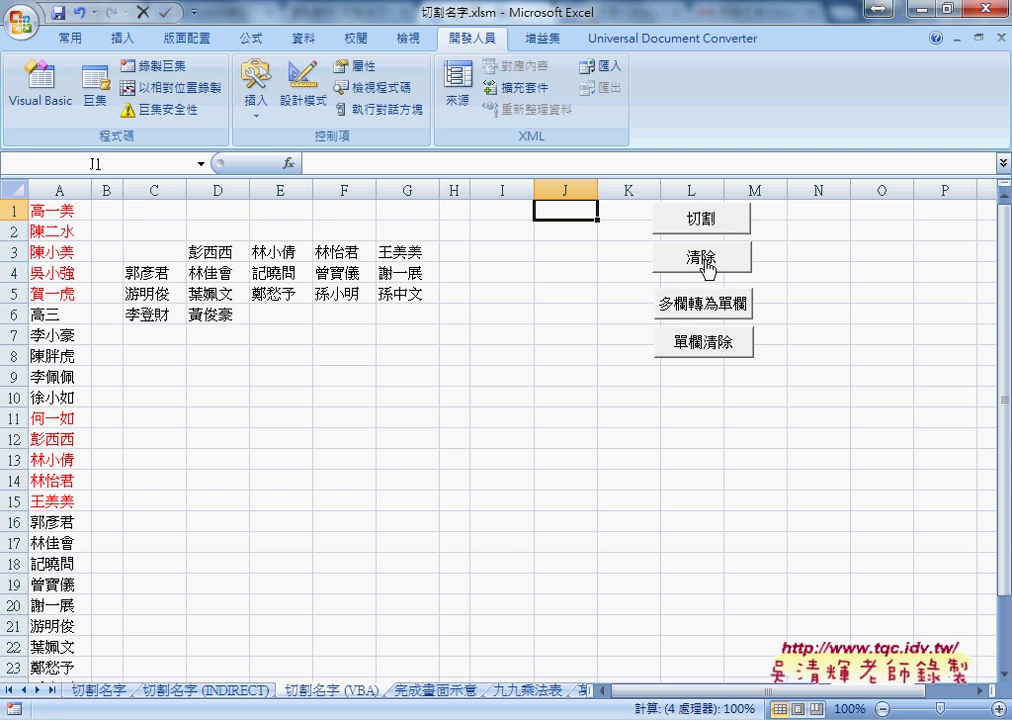
click(707, 222)
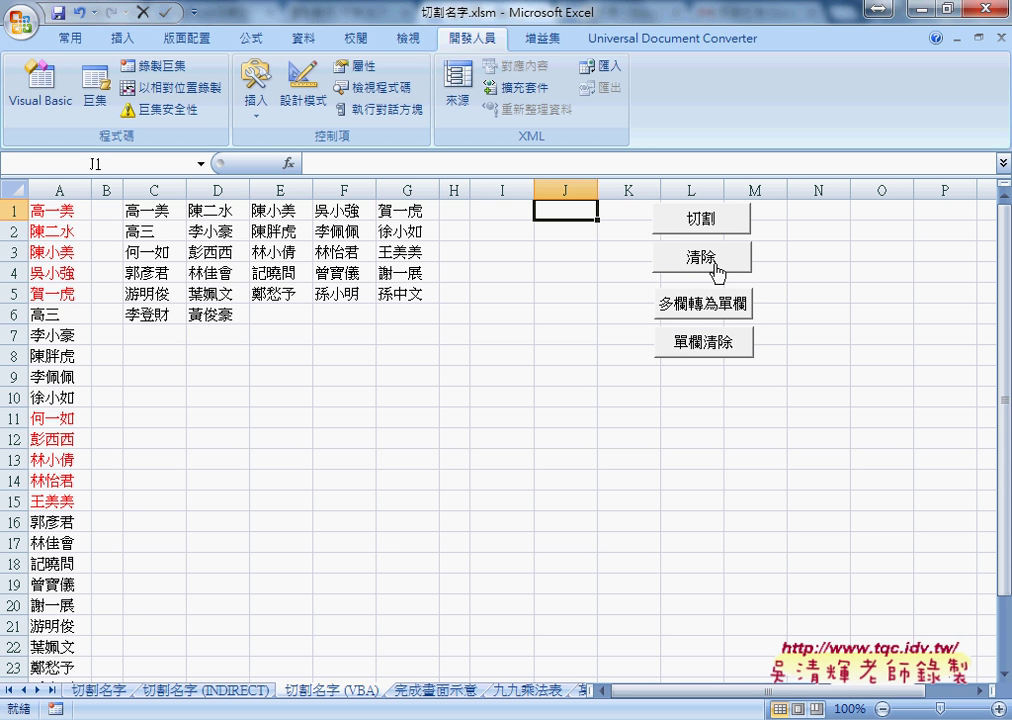
Go back to the 切割名字 (INDIRECT) sheet, whose column I uses an INDIRECT formula.
click(199, 690)
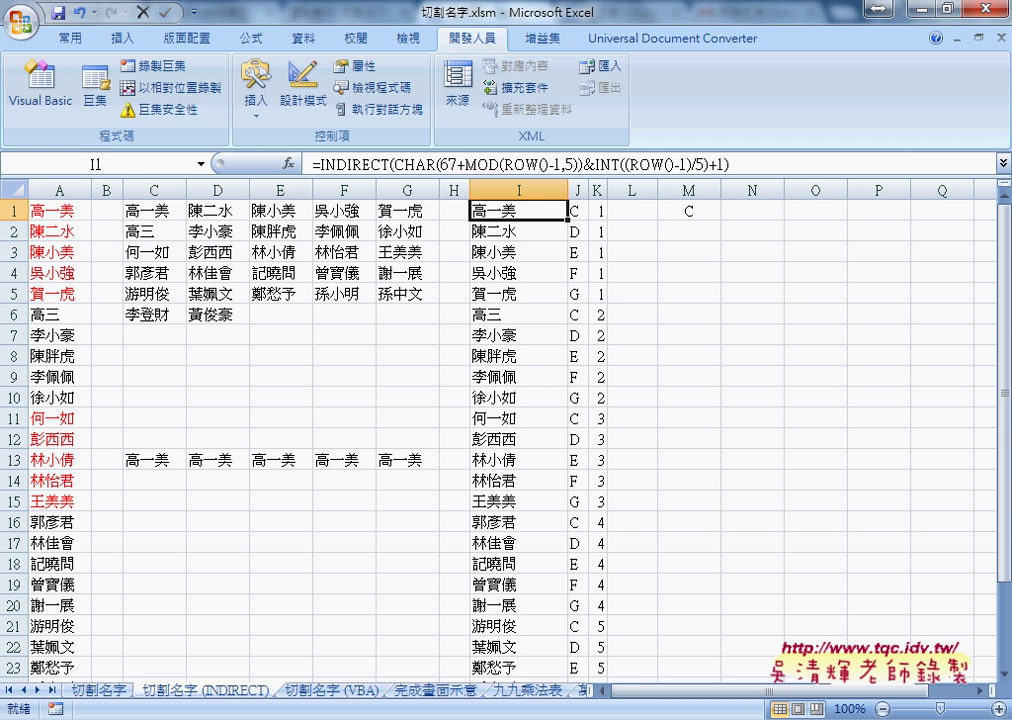
Bring the VBA editor forward and highlight the loop of the 多欄轉為單欄 macro.
mouse_move(462, 716)
click(470, 505)
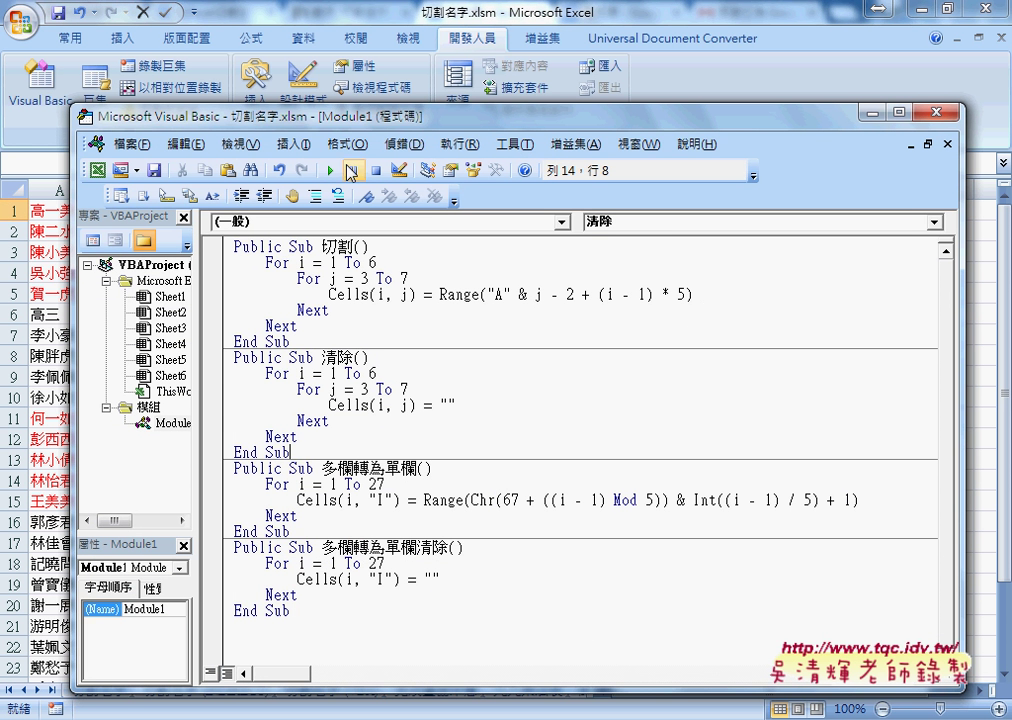
drag(226, 516, 226, 484)
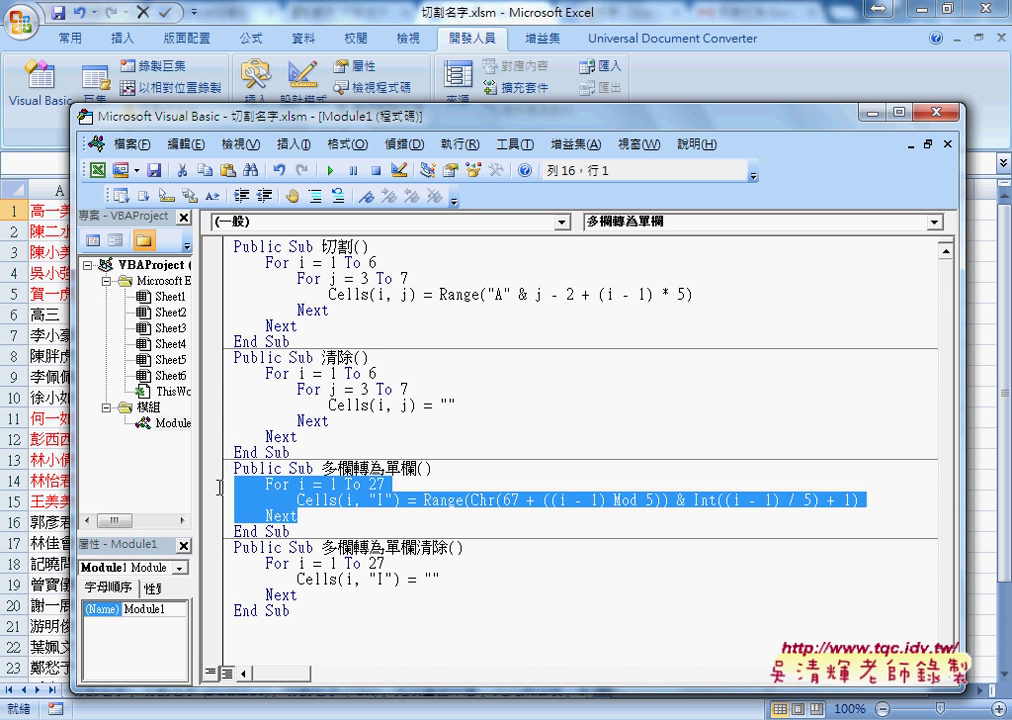
click(346, 484)
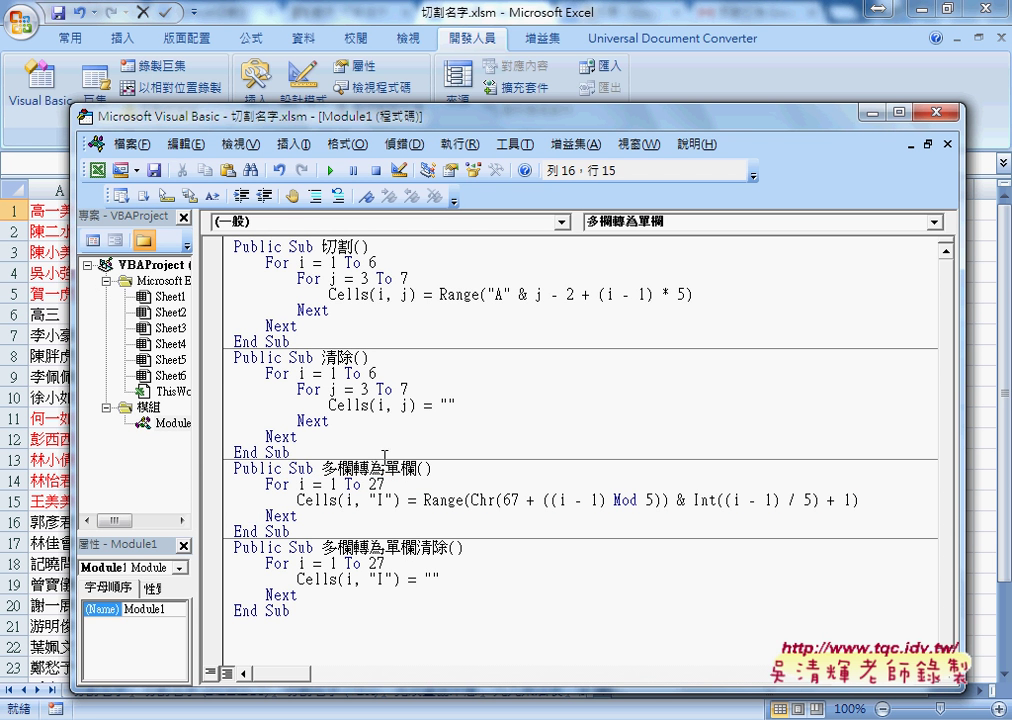
click(386, 468)
Open and cancel Insert > Procedure, then drag the editor right to reveal the worksheet.
click(294, 145)
click(325, 167)
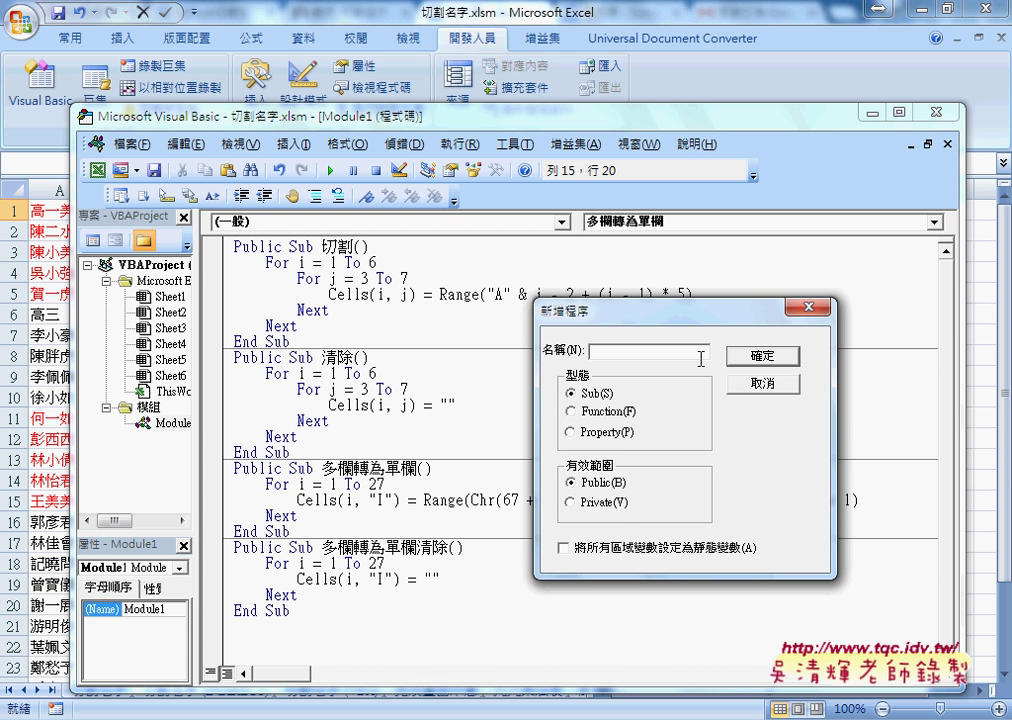
click(762, 383)
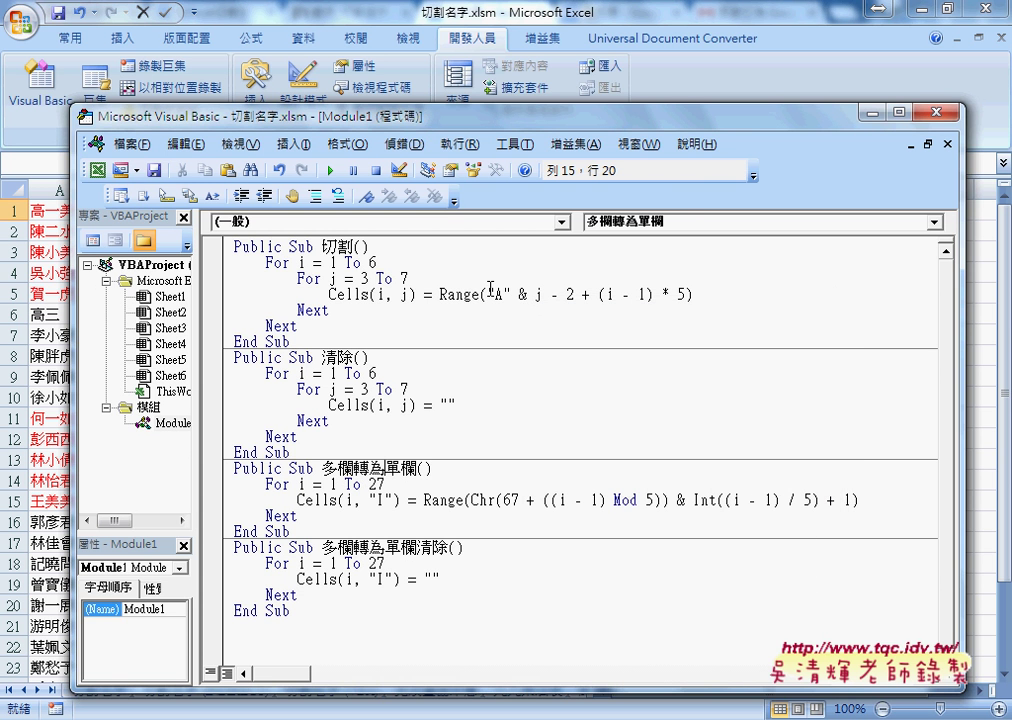
mouse_move(296, 118)
mouse_down()
mouse_move(666, 129)
mouse_move(806, 118)
mouse_move(598, 105)
mouse_up()
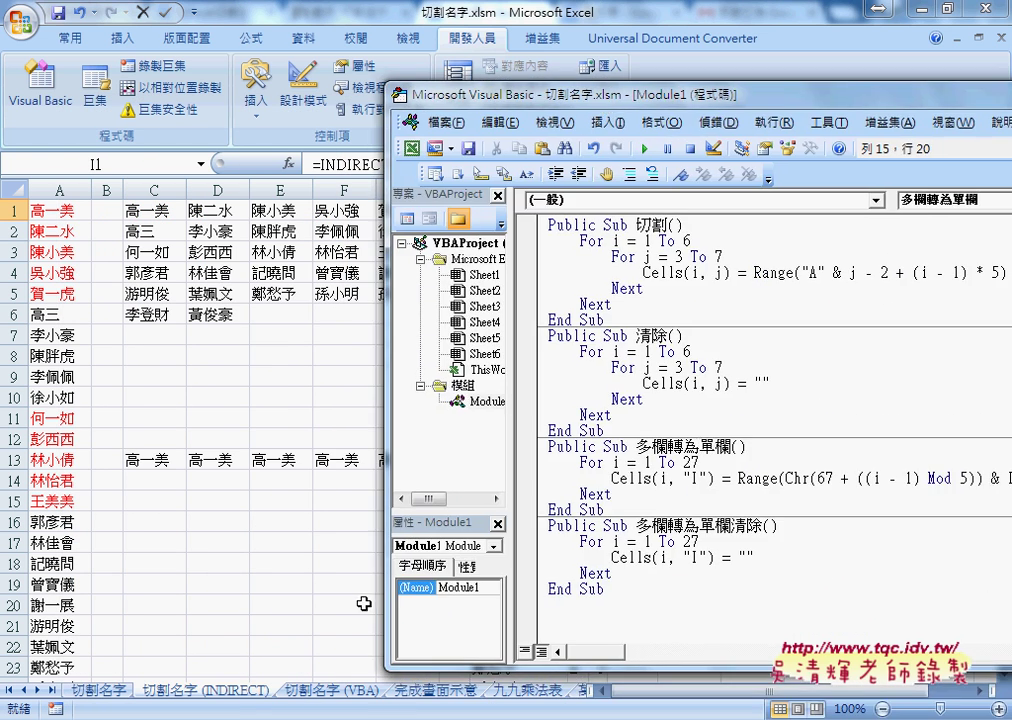
Show the 切割名字 (VBA) sheet, select cell I1, and bring the VBA editor back.
click(323, 692)
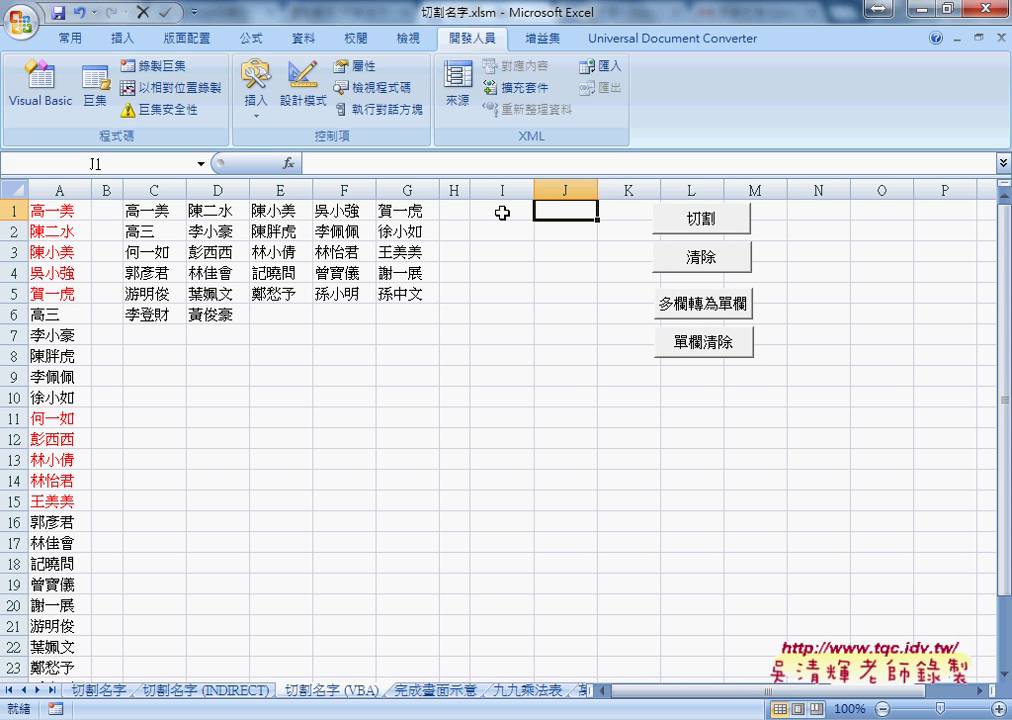
click(502, 213)
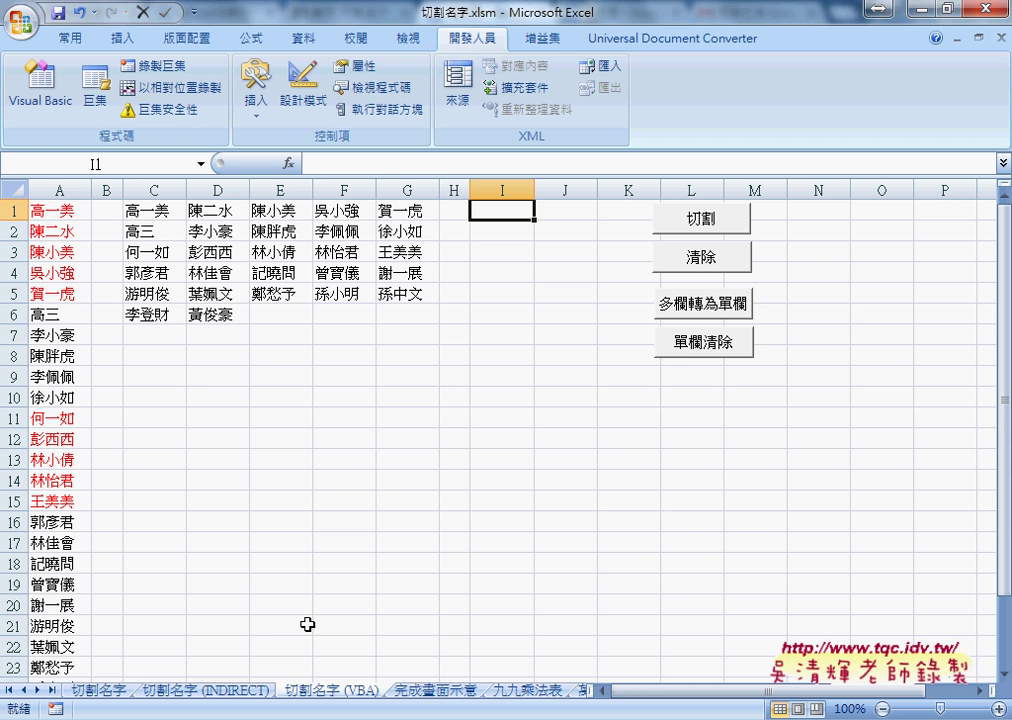
click(535, 647)
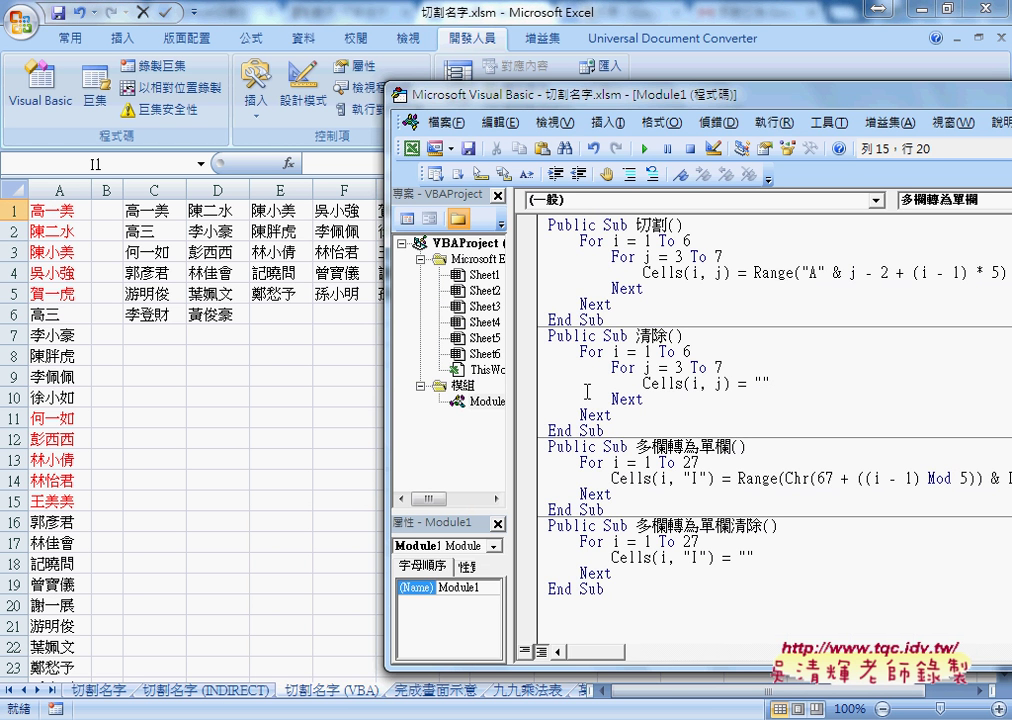
Replace the For loop's fixed limit 27 with Range("A1").End(xlDown).Row.
double_click(691, 462)
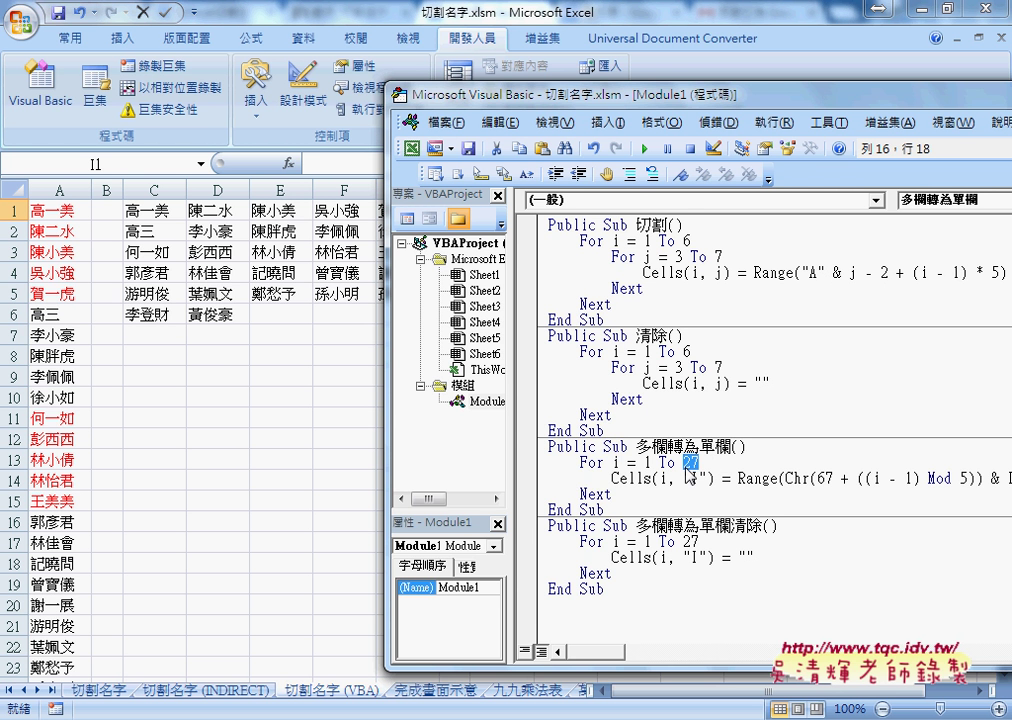
text(y)
text(r)
text(a)
text(ng)
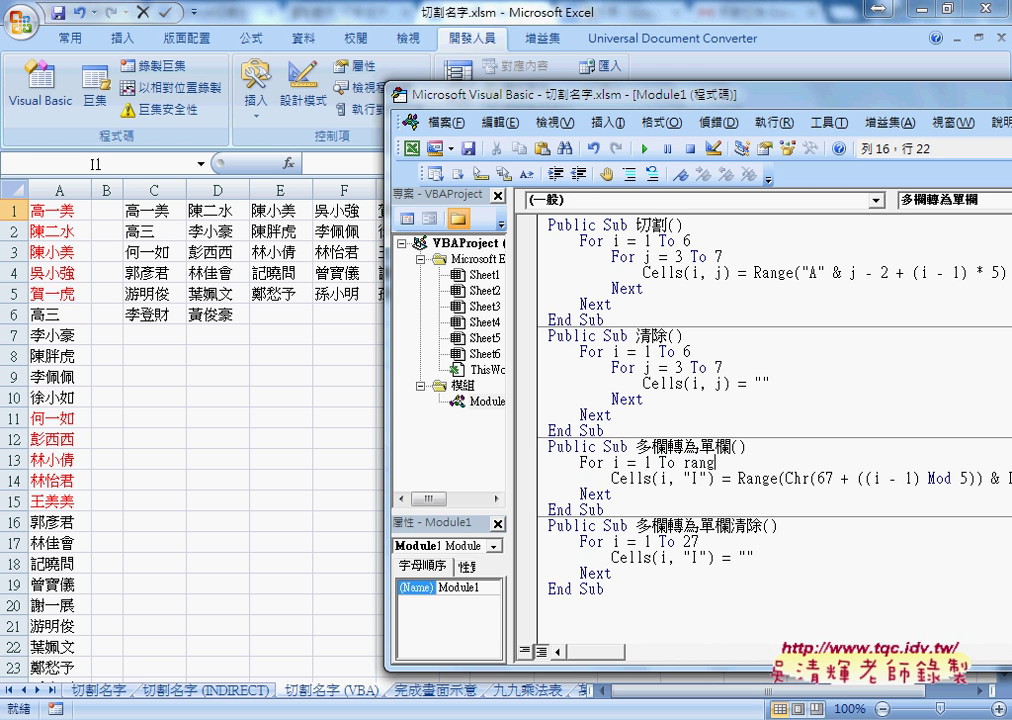
text(e()
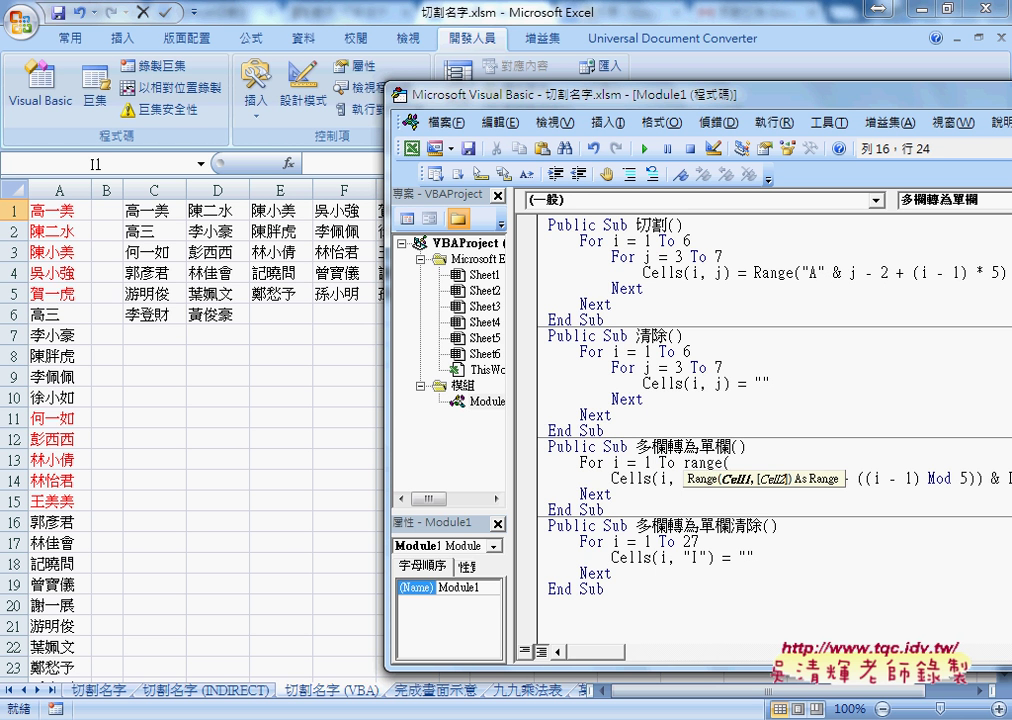
text("A1)
text(").)
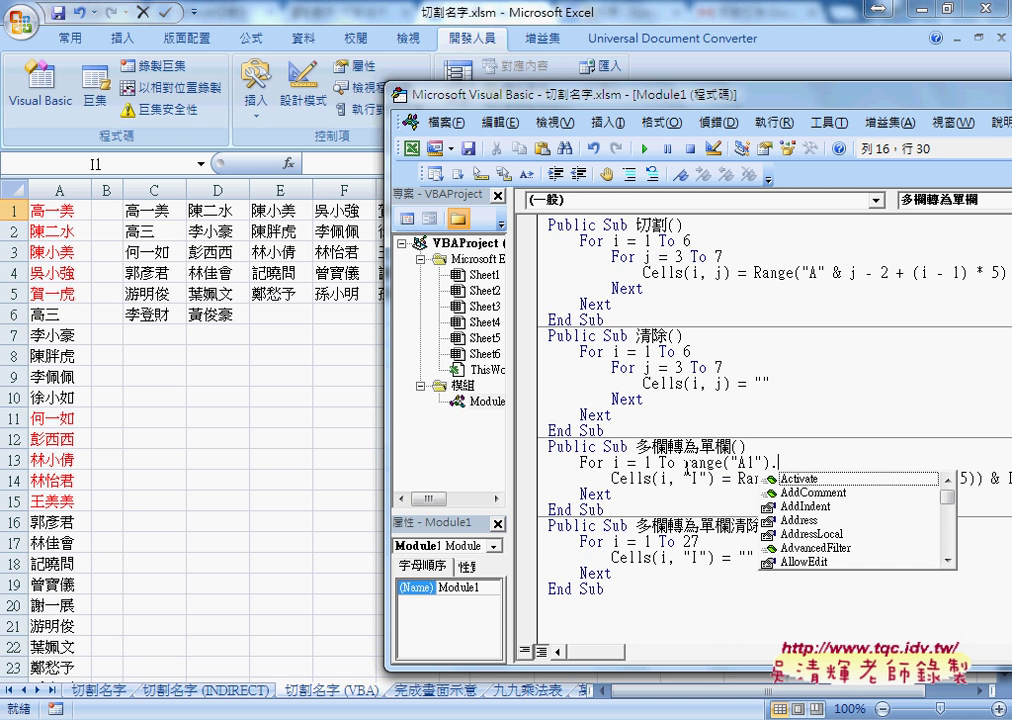
text(En)
key(space)
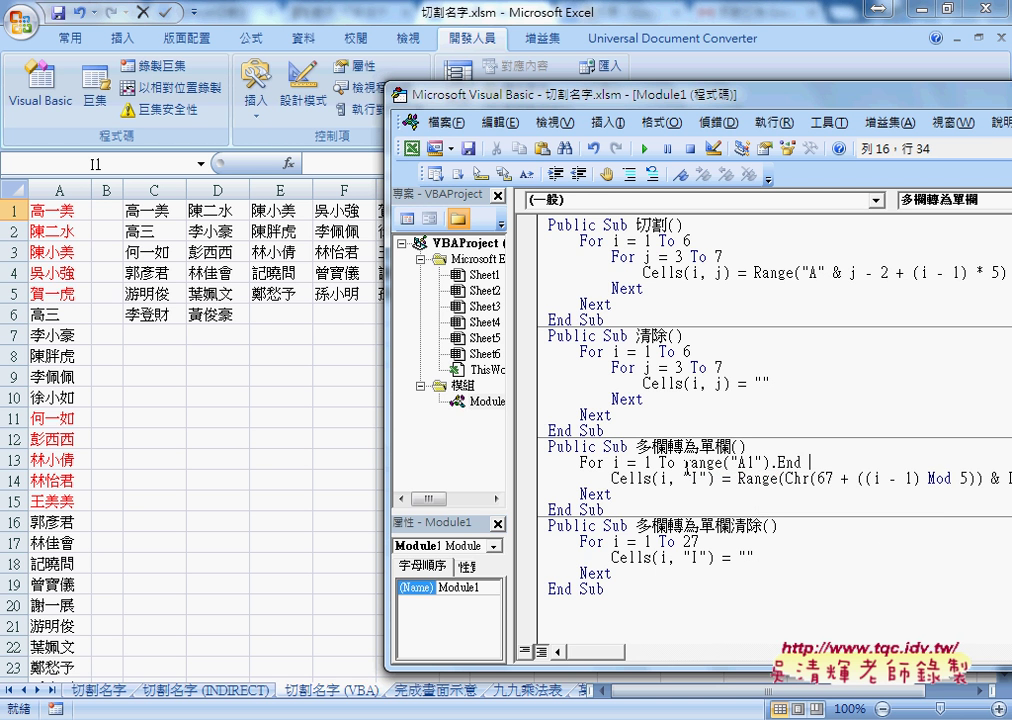
text(()
key(Down)
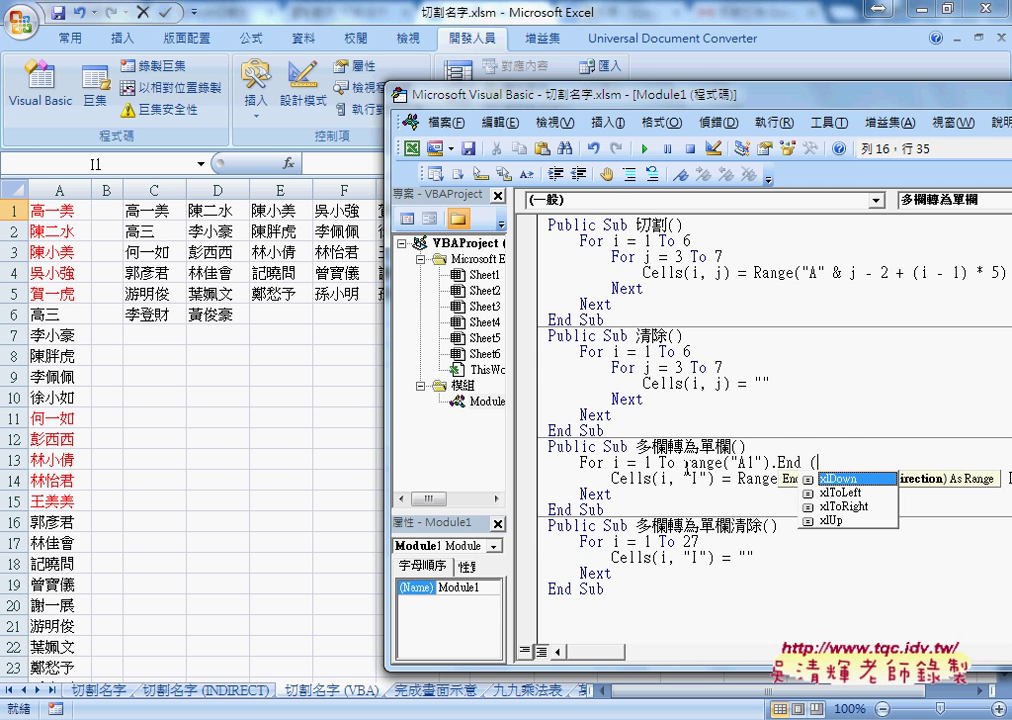
key(space)
text())
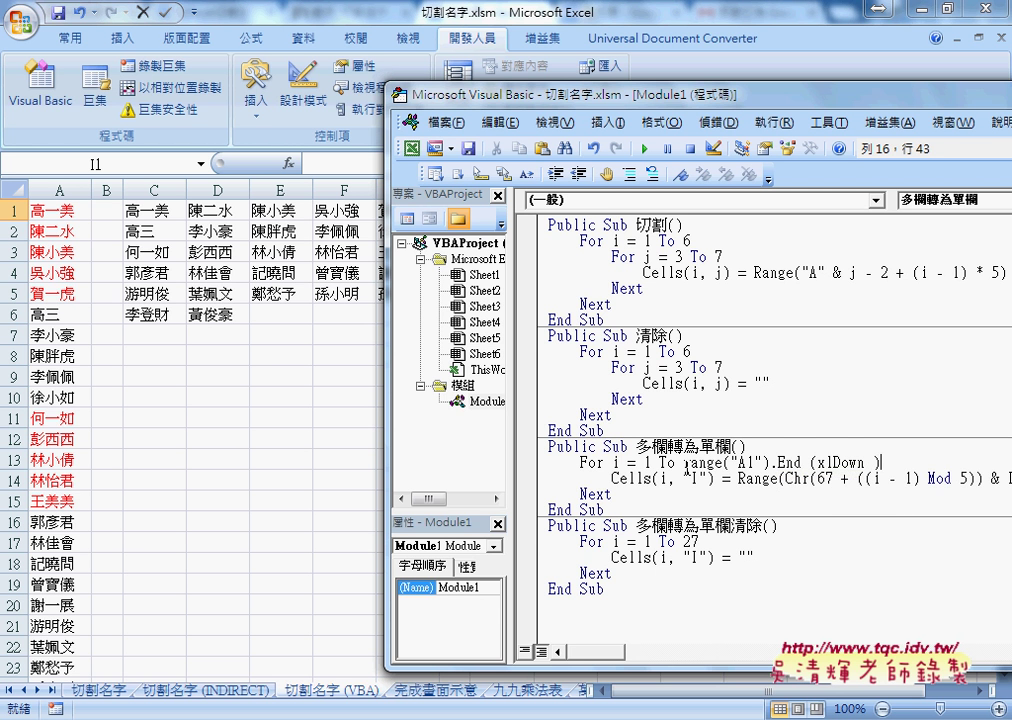
text(.ro)
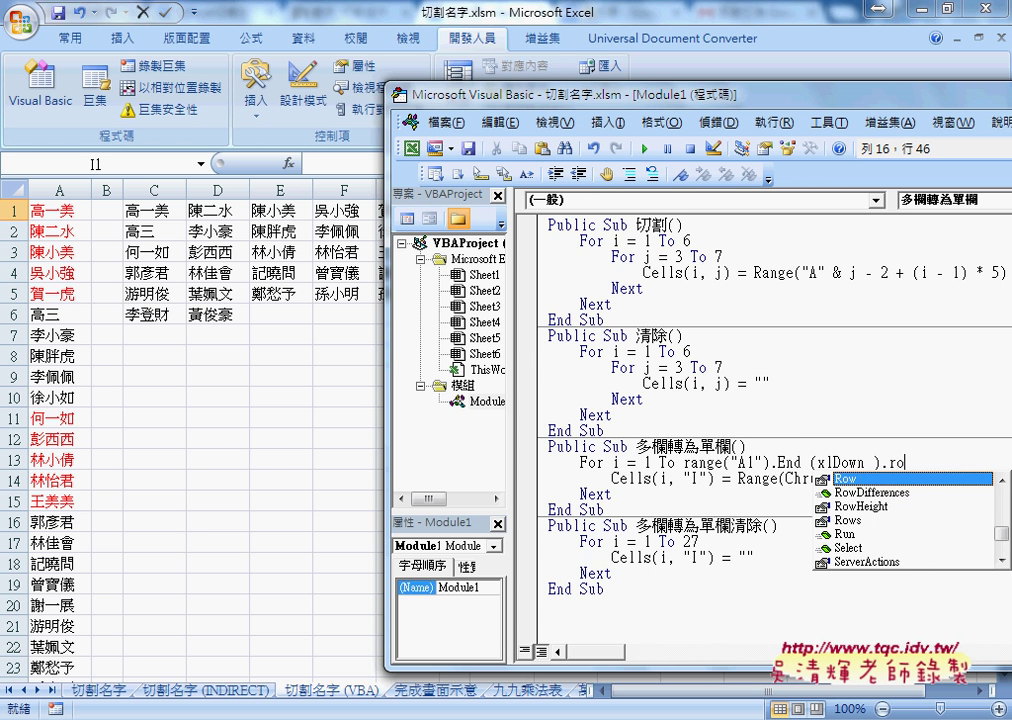
text(w)
click(548, 478)
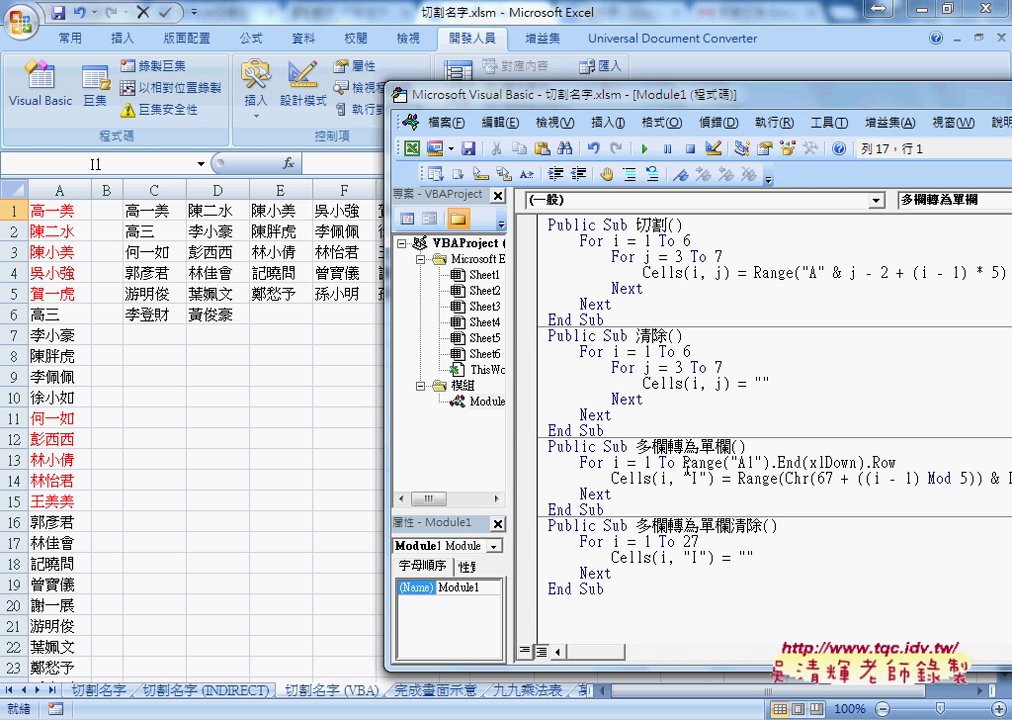
Review the Cells(i, "I") line and select the Chr address expression after Range(.
click(651, 463)
key(Left)
click(683, 463)
drag(683, 463, 897, 462)
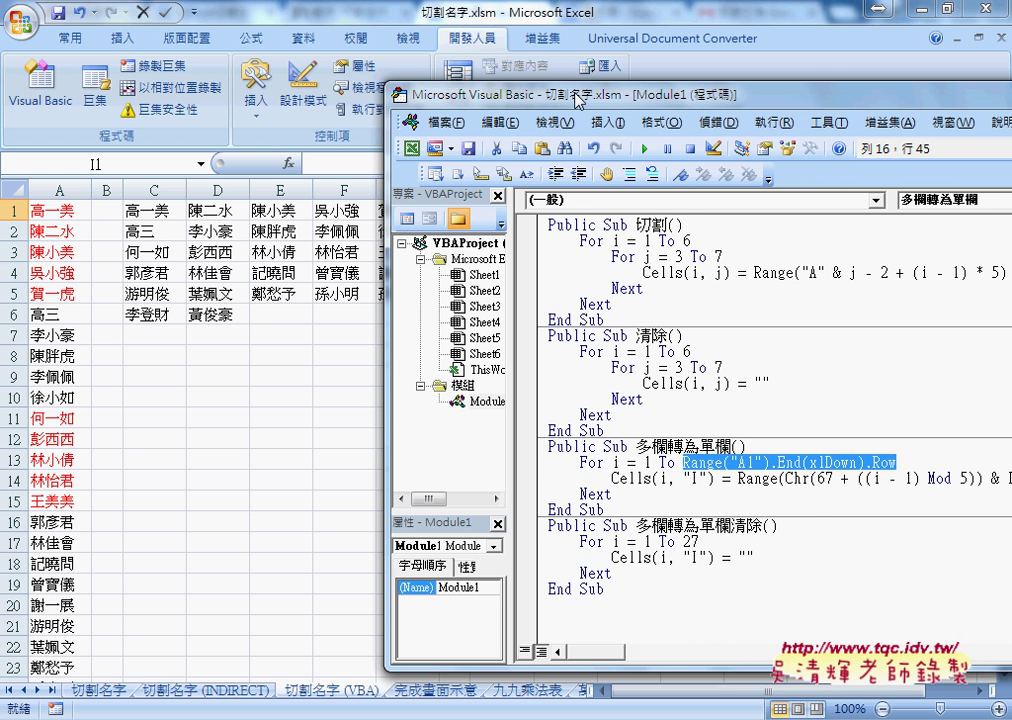
drag(577, 100, 719, 102)
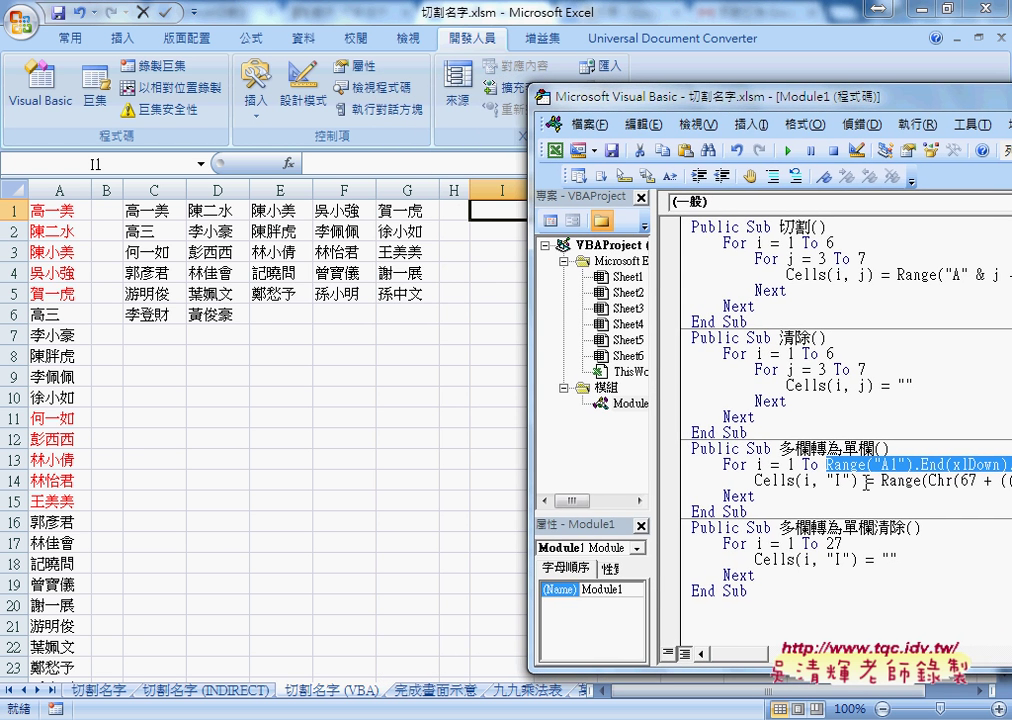
click(862, 481)
drag(862, 481, 758, 481)
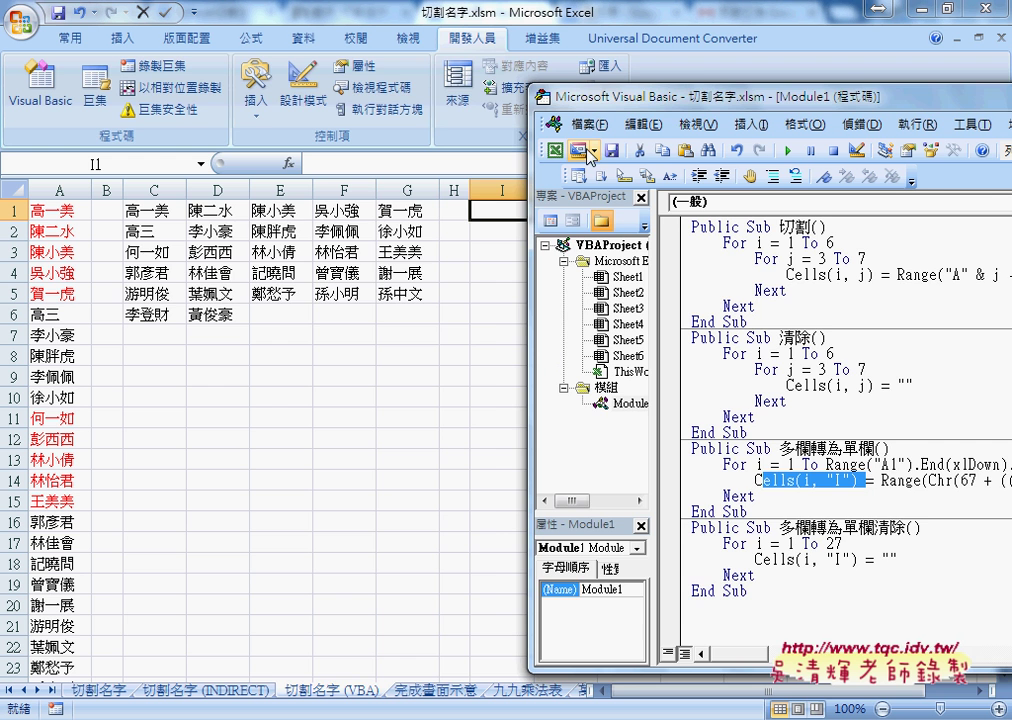
drag(604, 115, 185, 96)
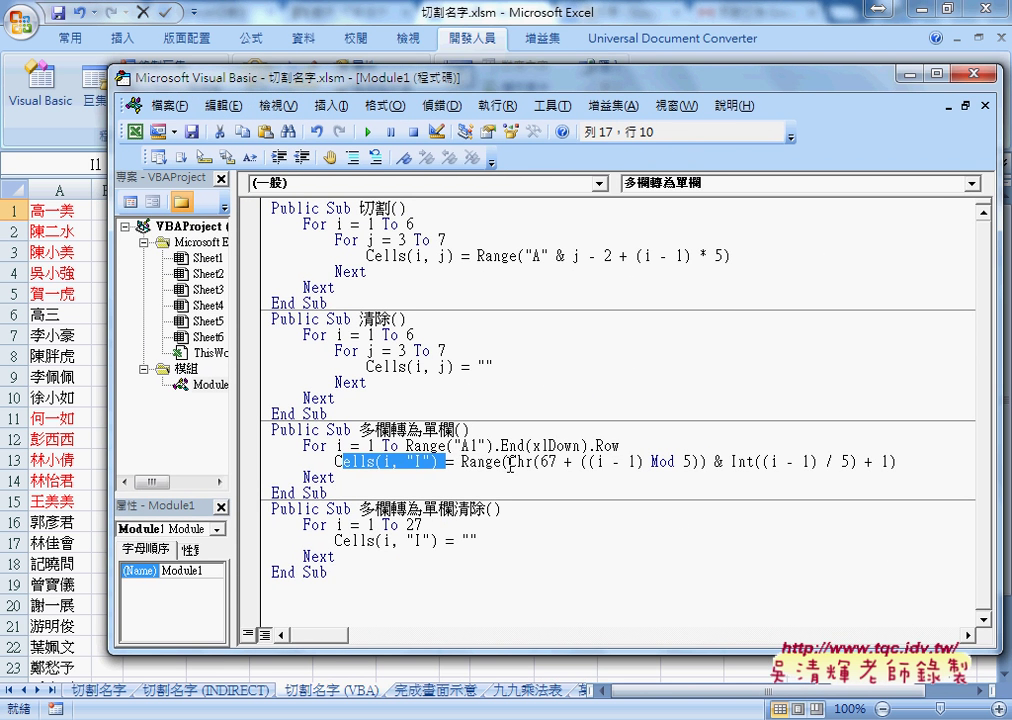
drag(510, 462, 900, 461)
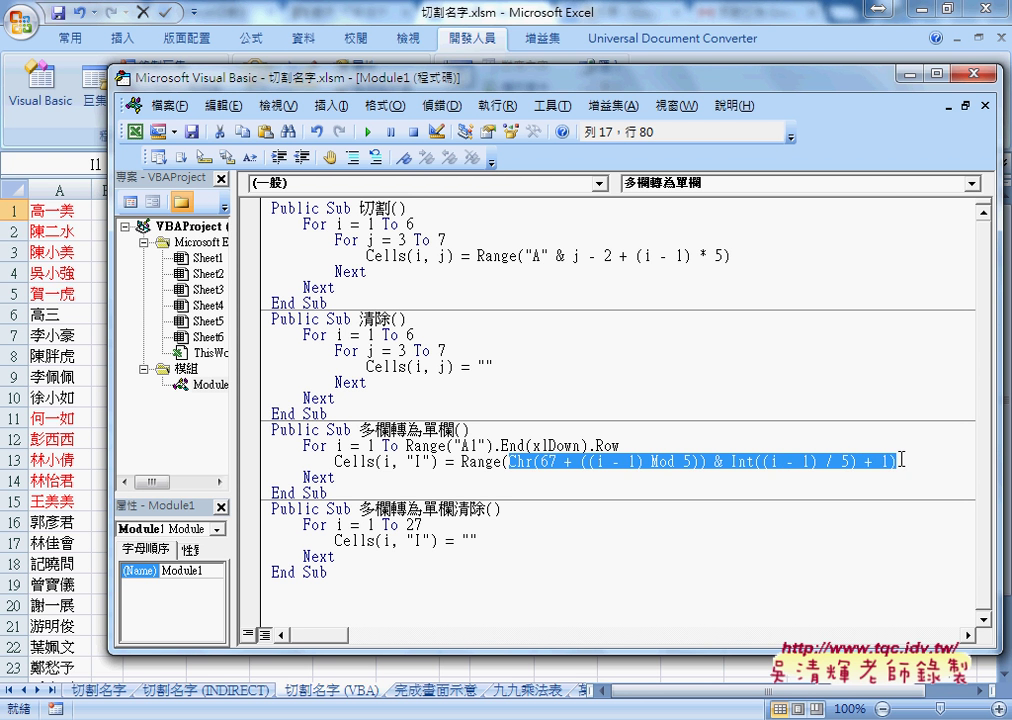
Replace the Chr address with the CHAR/MOD formula copied from the INDIRECT sheet's I1.
key(Delete)
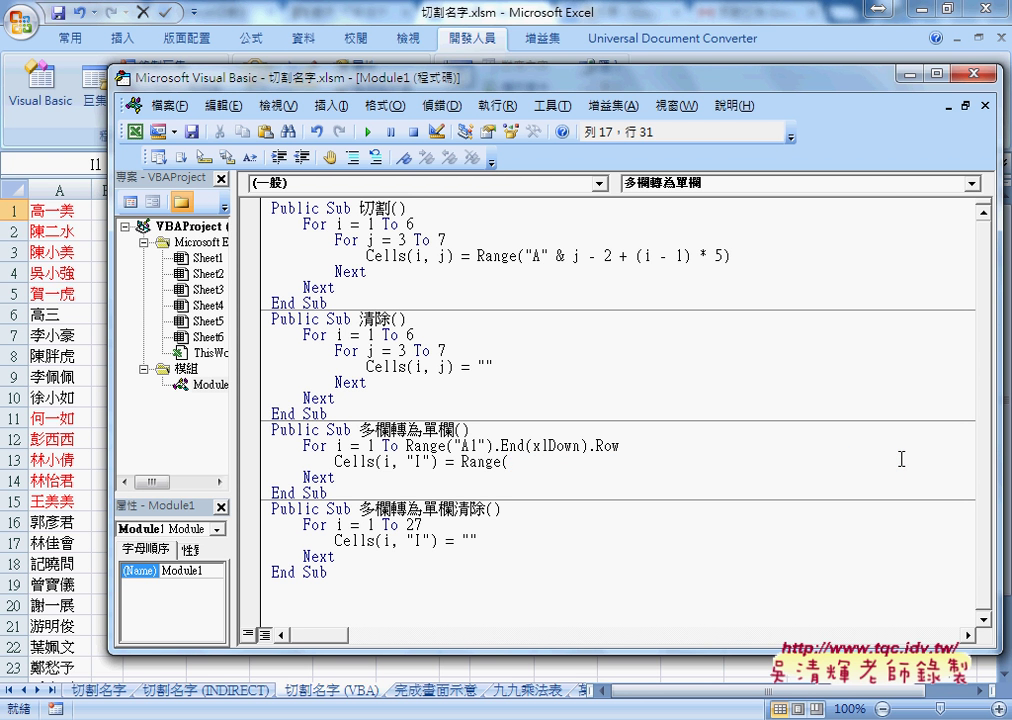
click(212, 690)
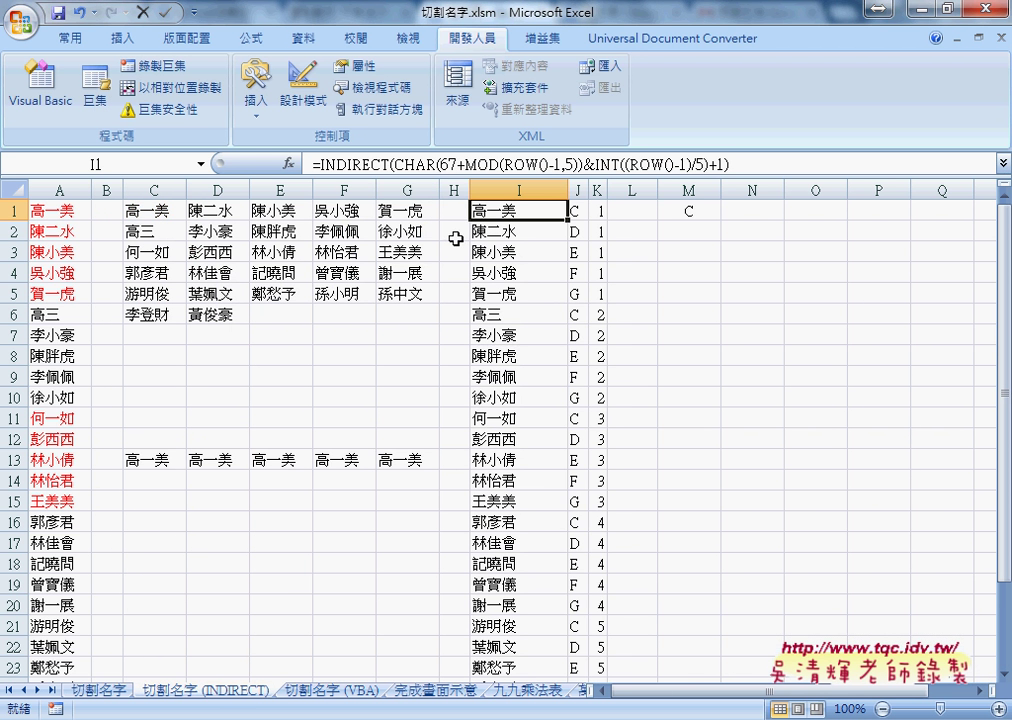
drag(394, 163, 765, 165)
key(ctrl+c)
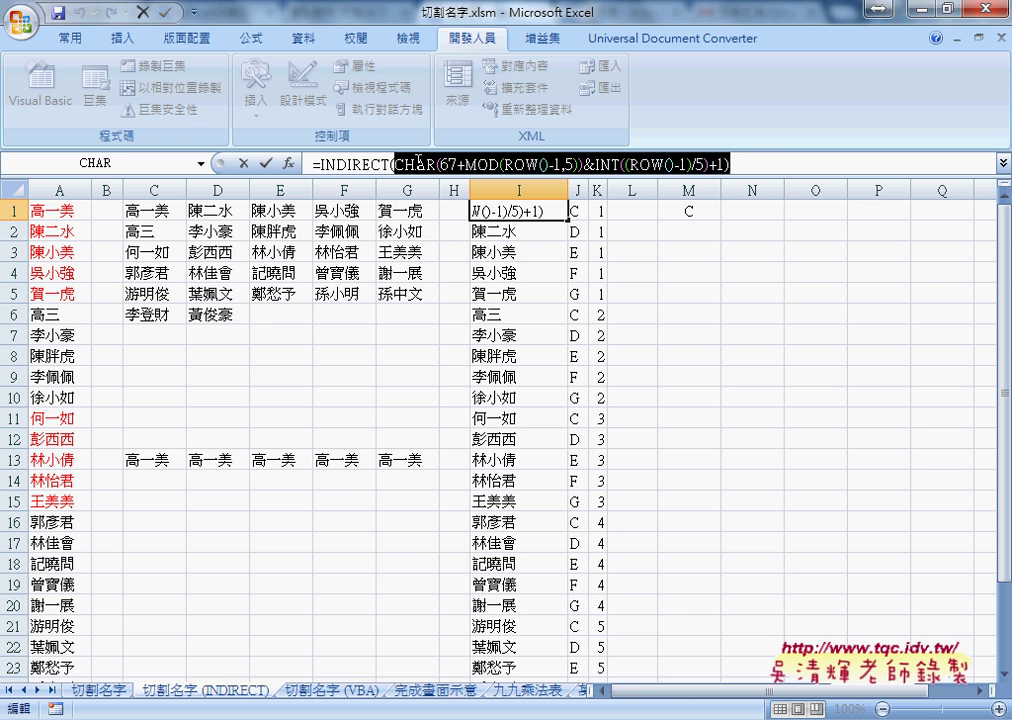
click(265, 163)
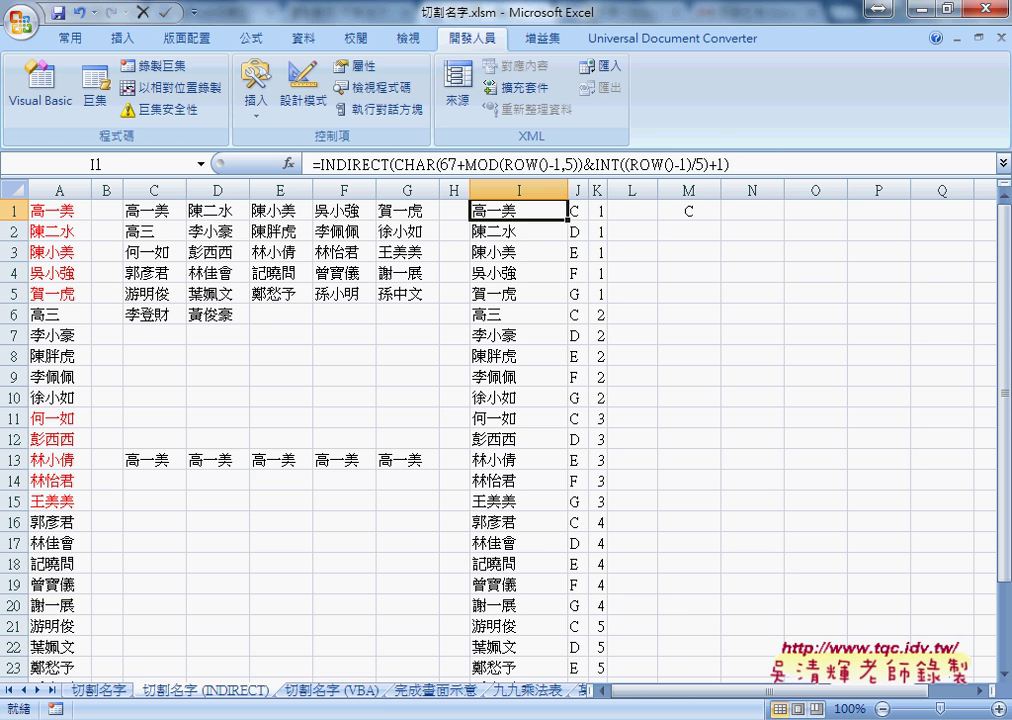
click(565, 572)
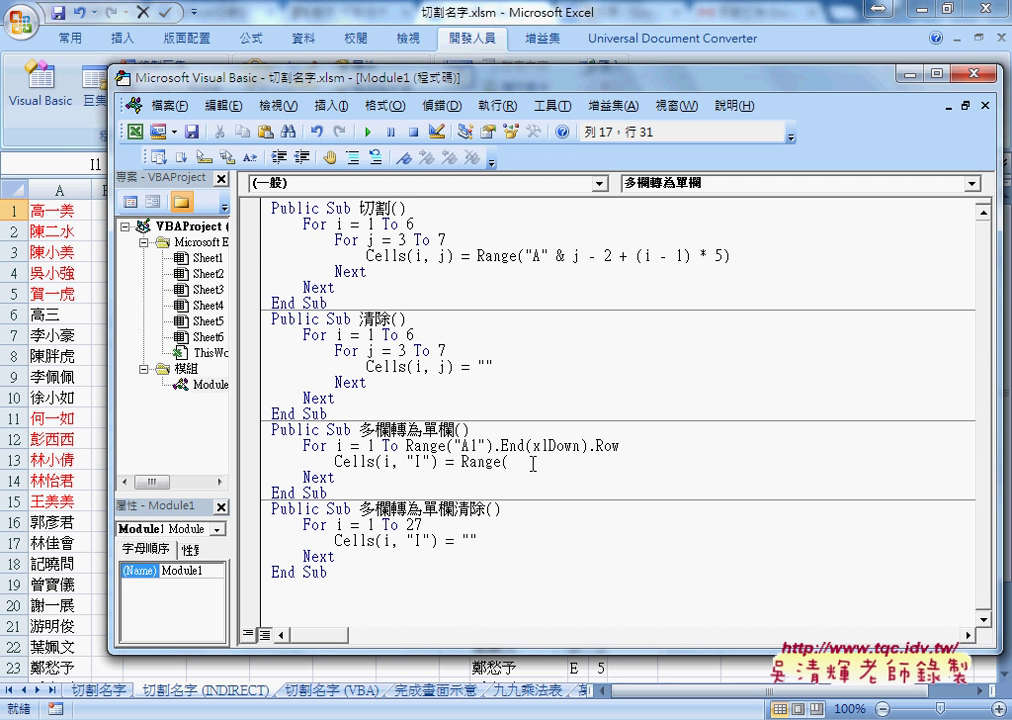
key(ctrl+v)
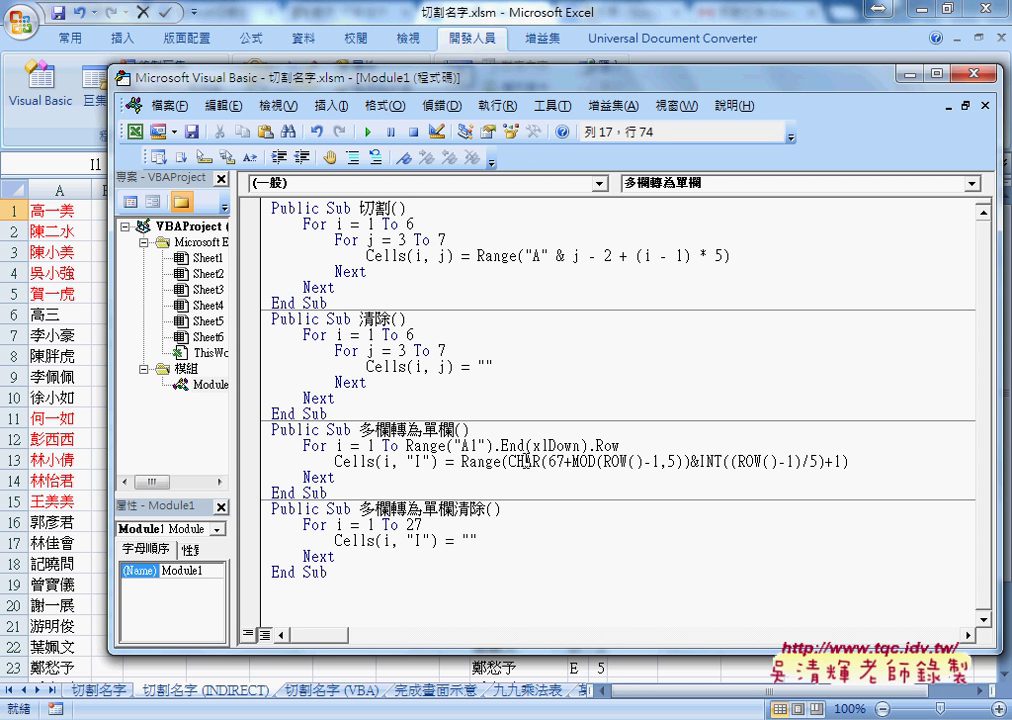
Change CHAR to CHR and replace ROW() inside MOD with i.
drag(531, 461, 524, 461)
key(Delete)
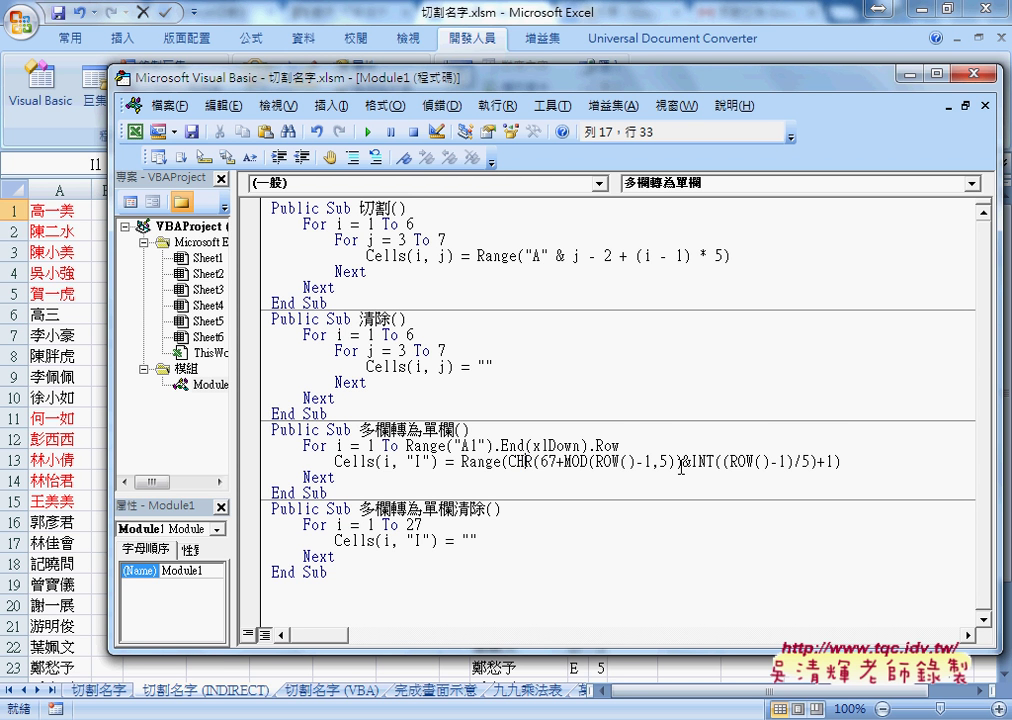
key(Right)
key(Right)
key(Right)
key(Right)
key(Right)
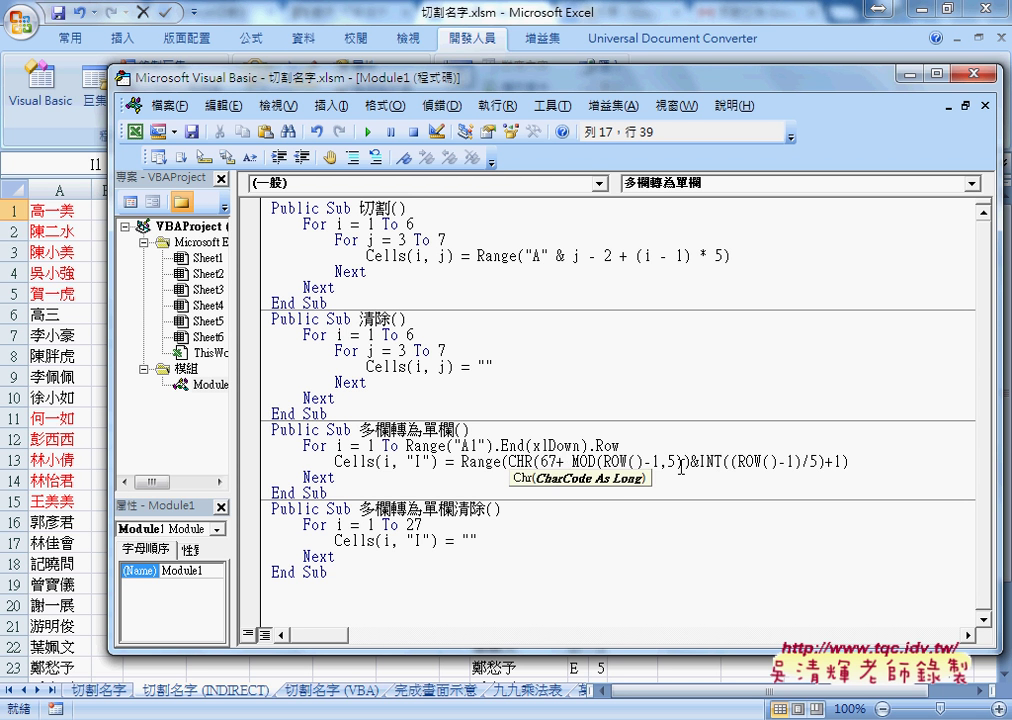
key(Left)
key(Right)
key(Right)
key(Right)
key(Right)
key(Right)
key(Right)
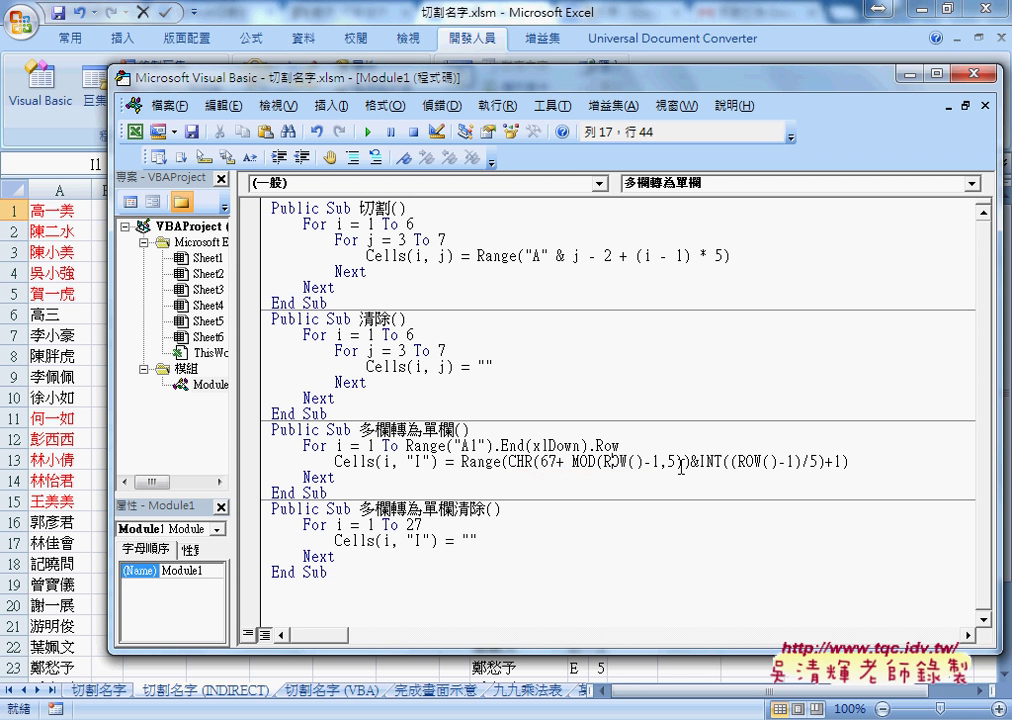
key(Left)
key(Delete)
key(Delete)
key(Delete)
key(Delete)
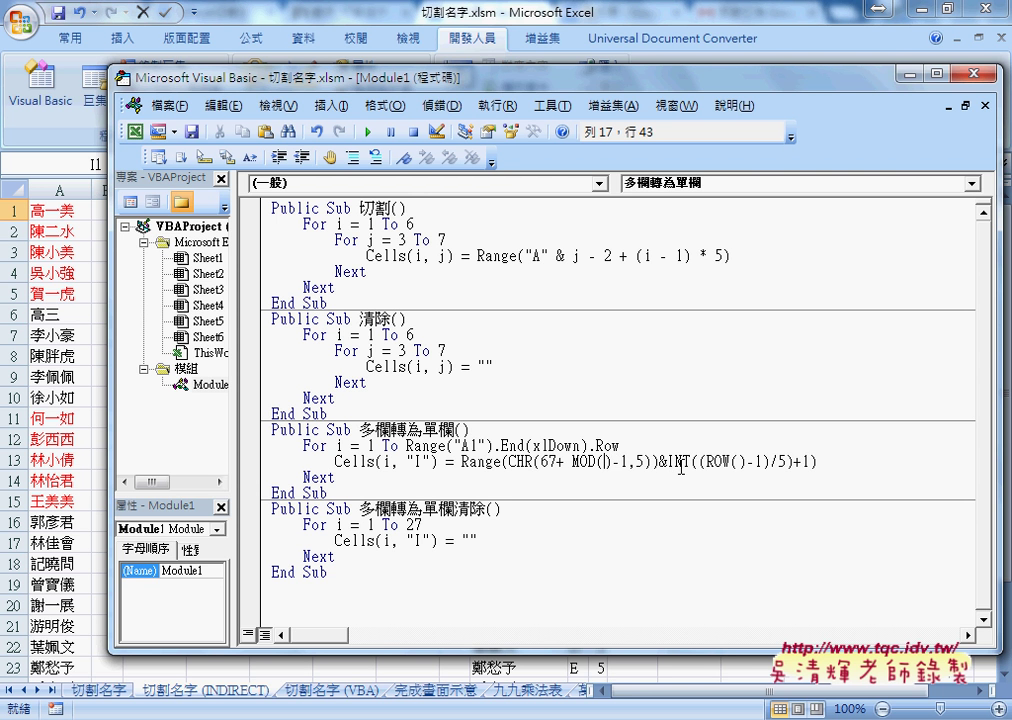
key(Delete)
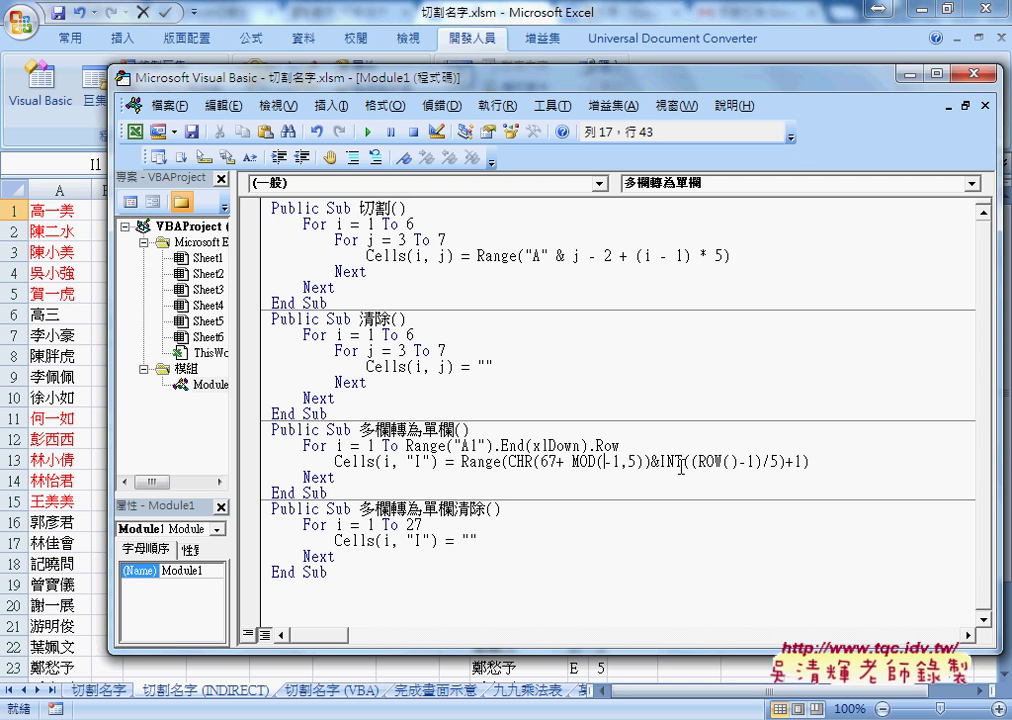
text(i)
Replace ROW() inside the INT part with i.
key(Right)
key(Right)
key(Right)
key(Right)
key(Right)
key(Right)
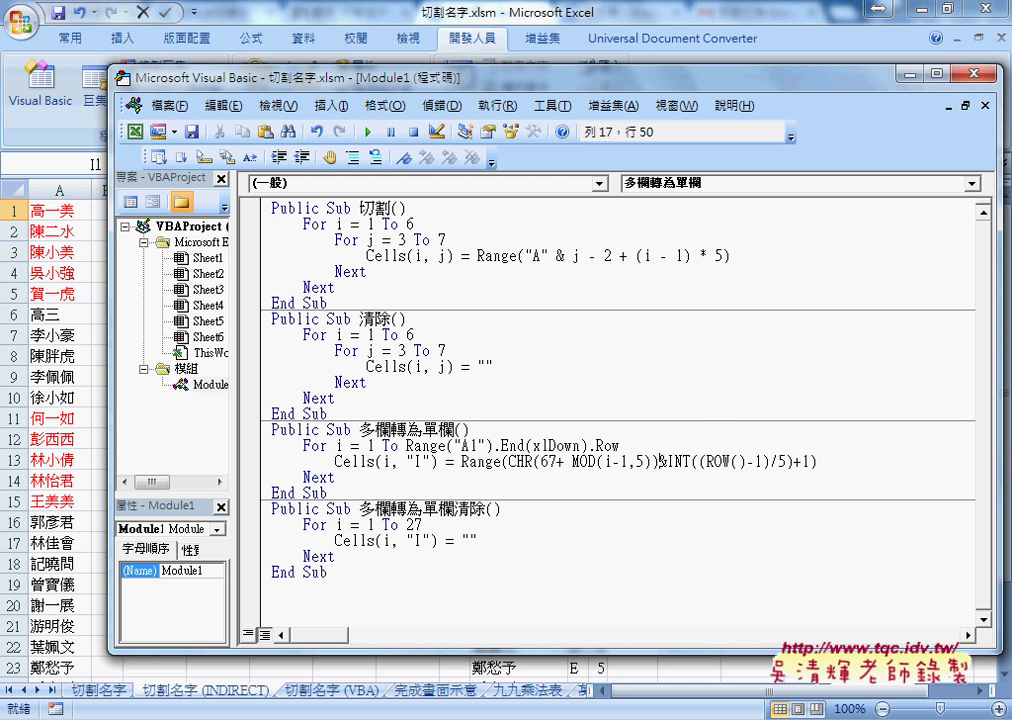
key(Right)
key(Right)
key(Right)
key(Right)
key(Right)
key(Right)
key(Delete)
key(Delete)
key(Delete)
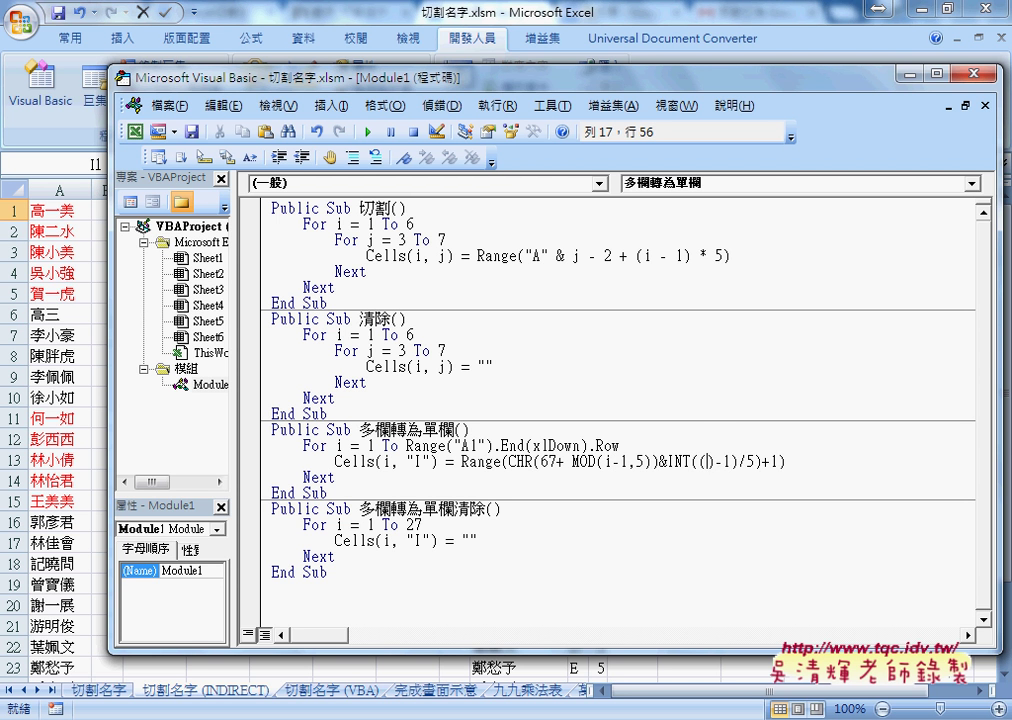
key(Delete)
key(Delete)
text(i)
key(Left)
key(Left)
key(Left)
key(Left)
key(Left)
key(Left)
key(Left)
key(Right)
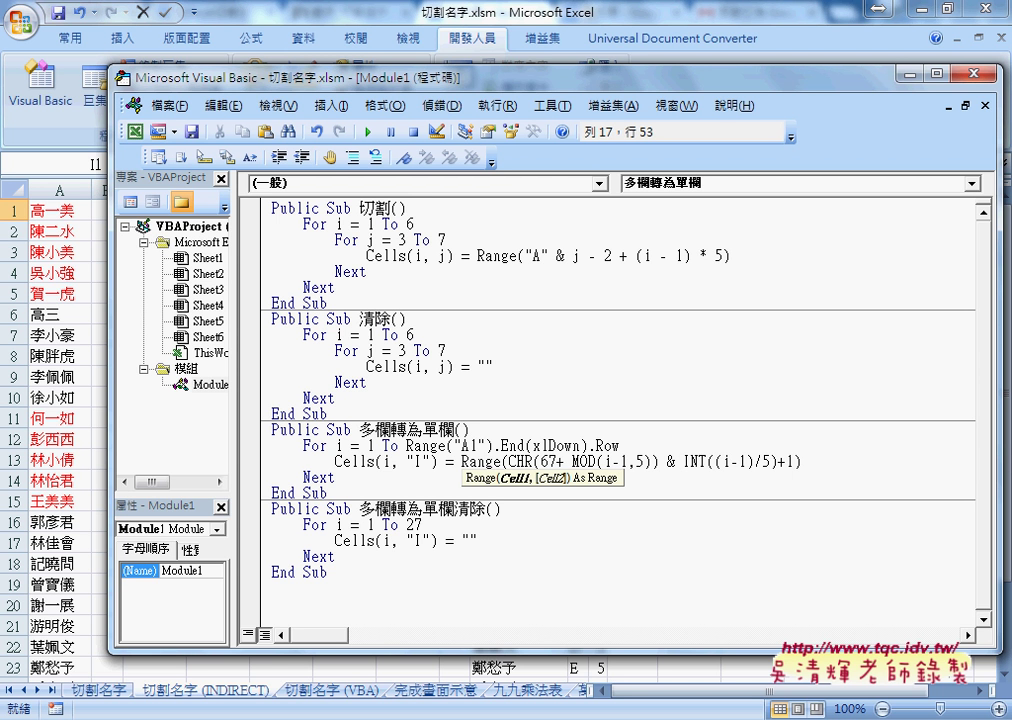
Inspect the MOD expression and leave the line, triggering the 'expected: expression' compile error.
drag(572, 462, 657, 458)
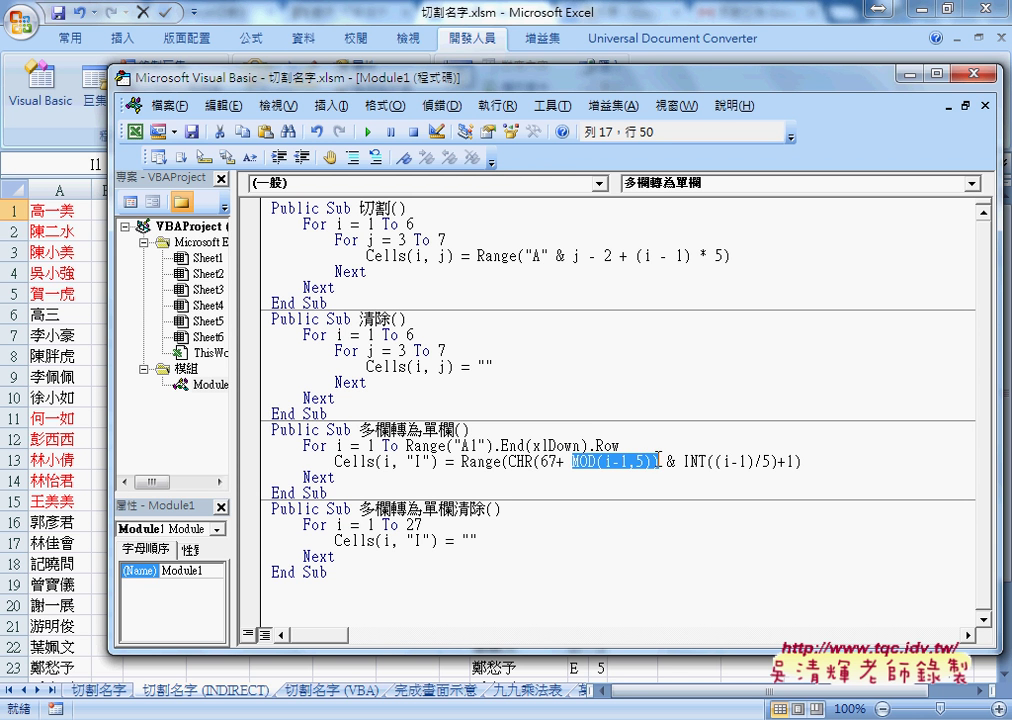
click(575, 462)
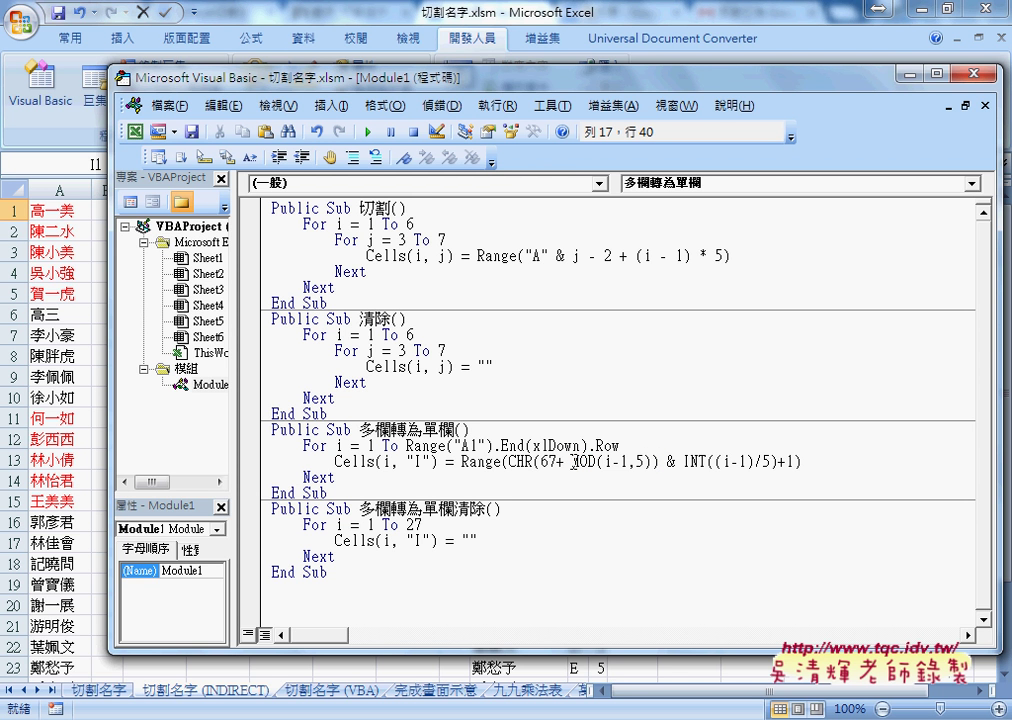
drag(571, 462, 597, 462)
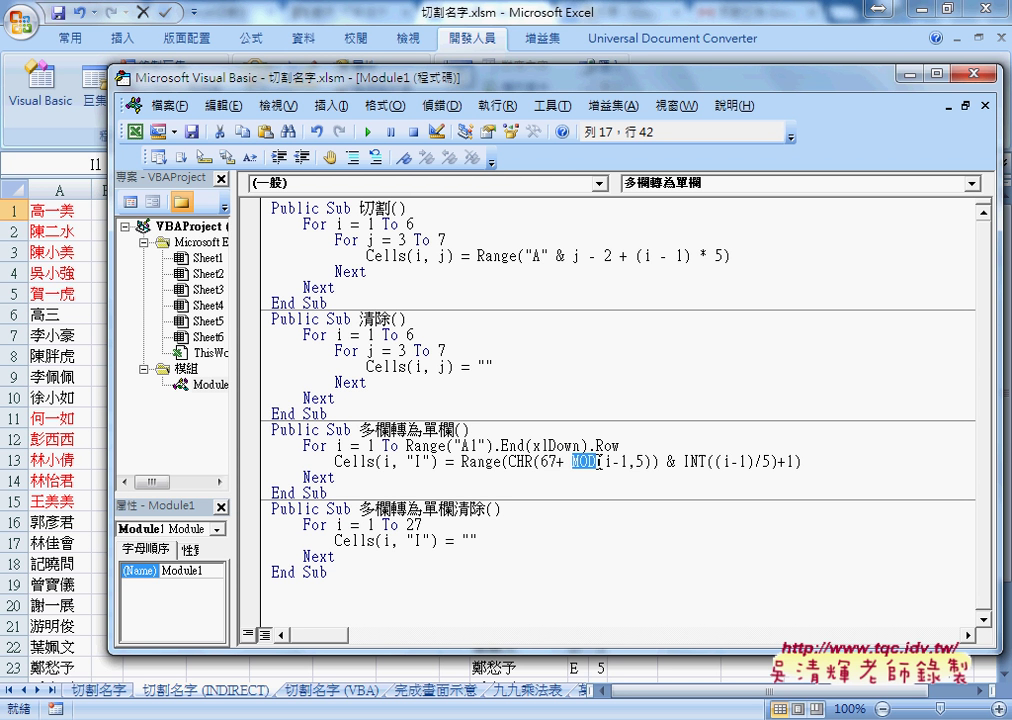
key(Right)
key(Right)
key(Right)
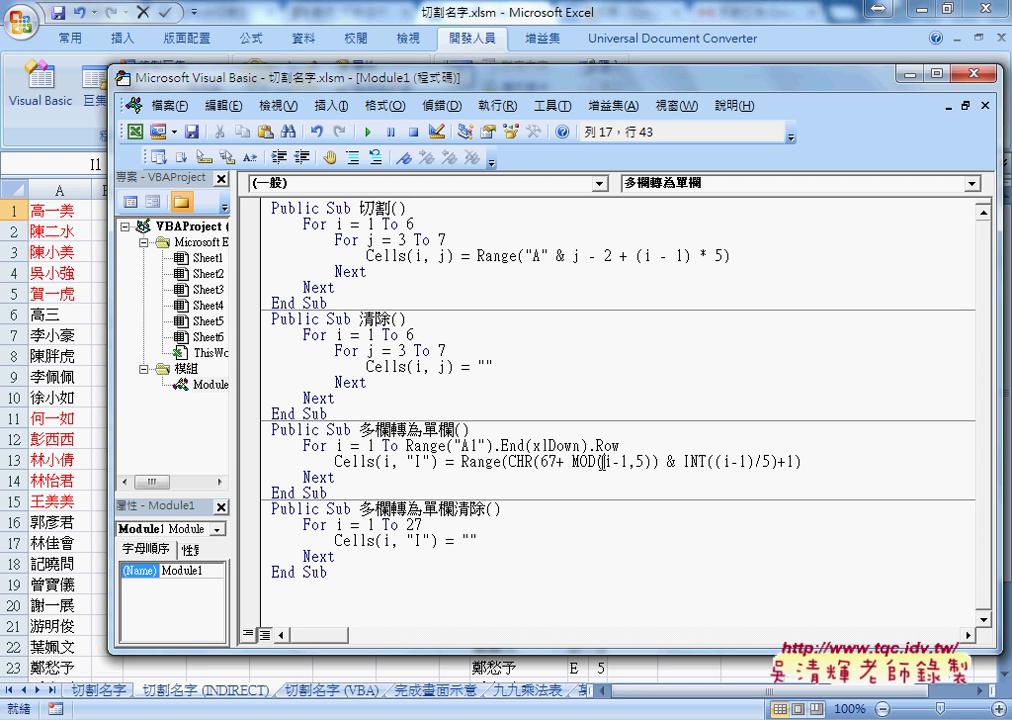
click(821, 463)
Dismiss the compile error and paste the CHAR/MOD/INT worksheet formula as a comment under the For line.
click(822, 471)
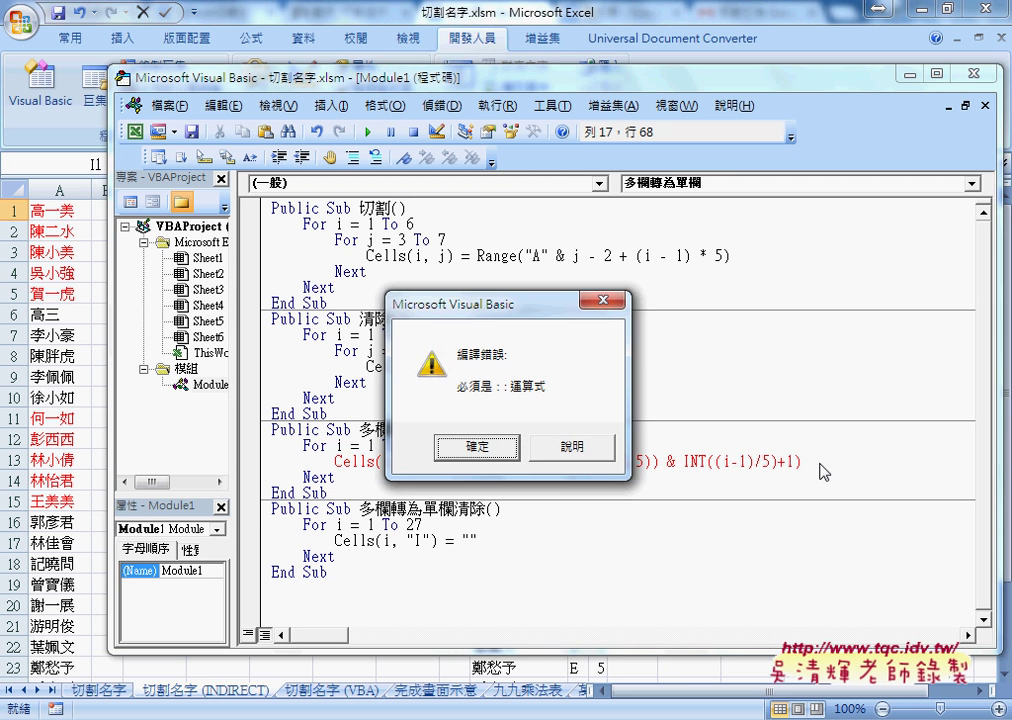
key(Return)
key(Up)
key(Right)
key(Right)
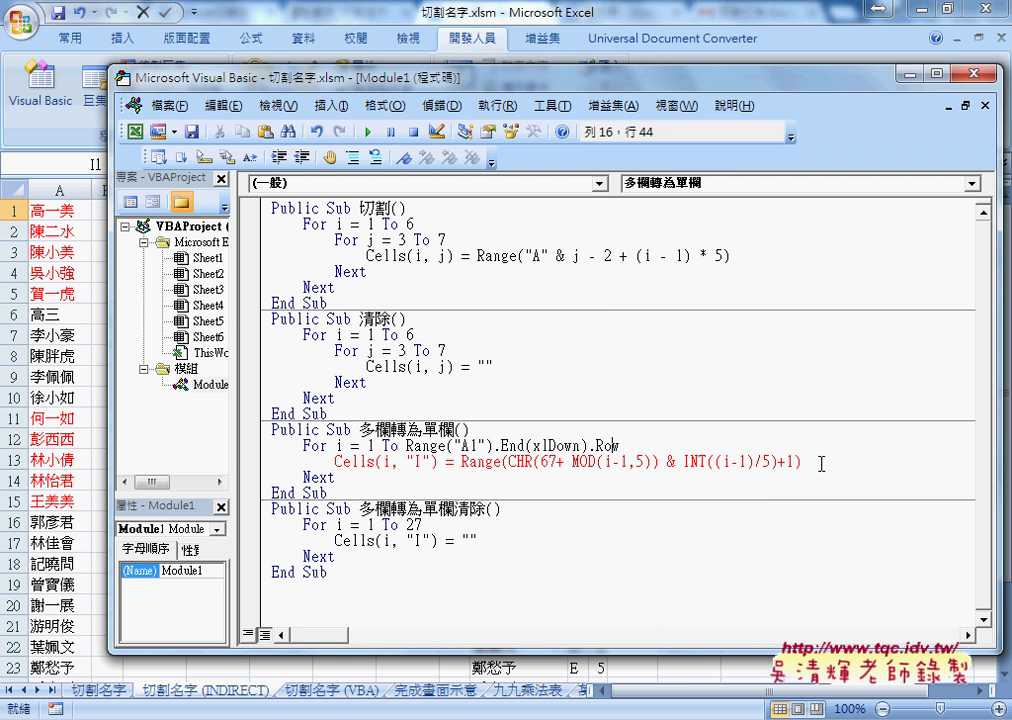
key(Right)
key(Return)
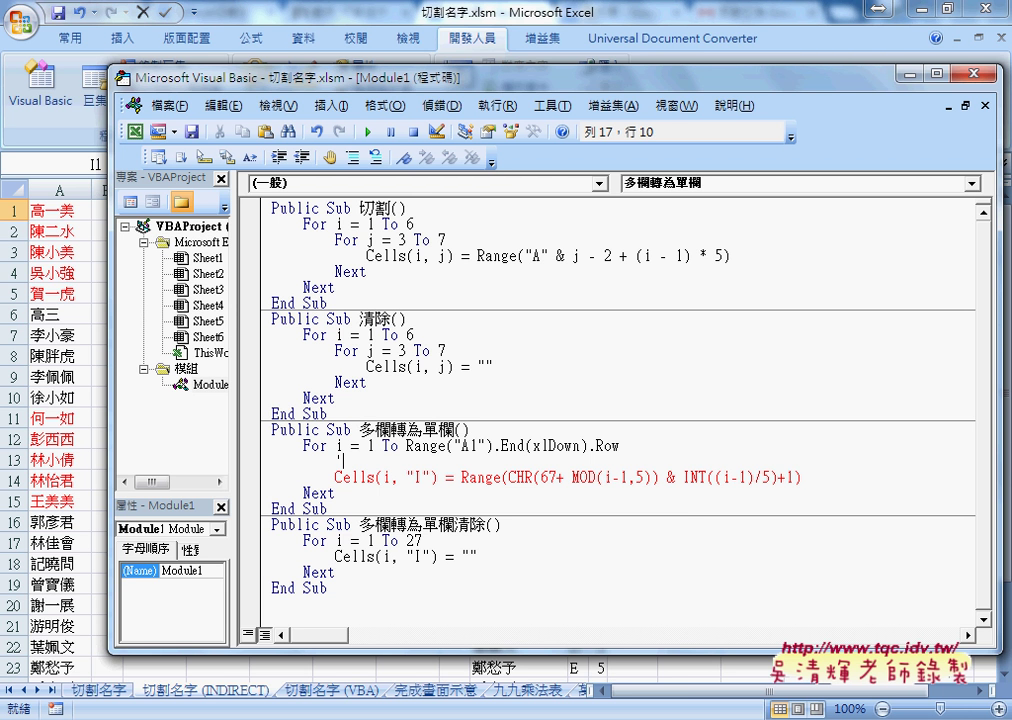
text(CHAR(67+MOD(ROW()-1,5))&INT((ROW()-1)/5)+1))
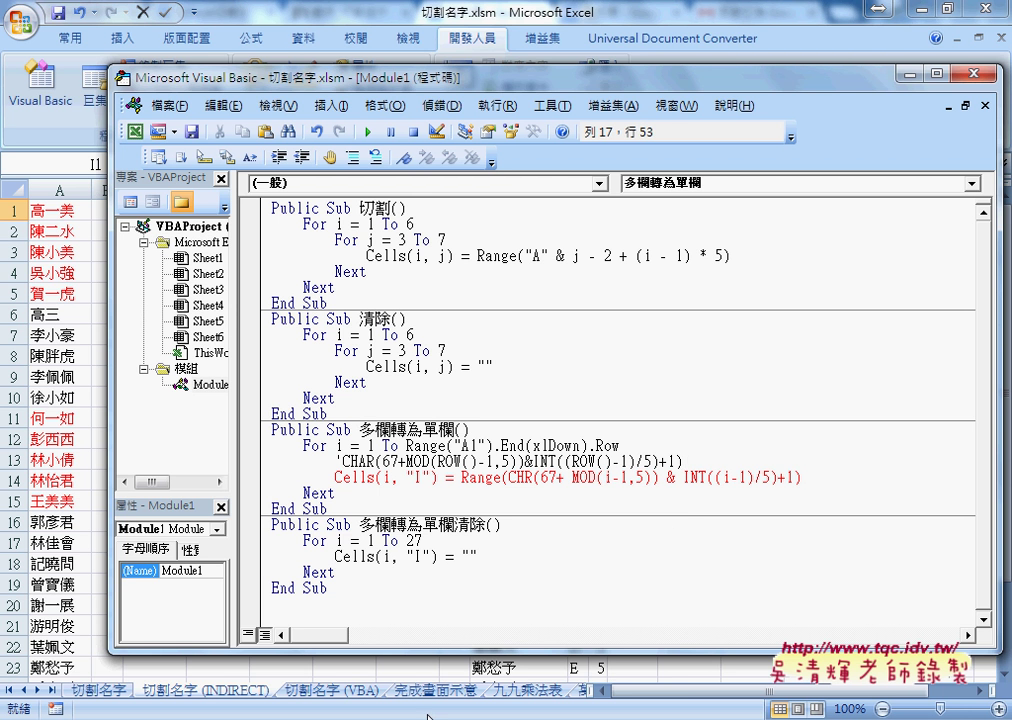
In Excel, copy the complete INDIRECT formula from cell I1's formula bar.
mouse_move(424, 700)
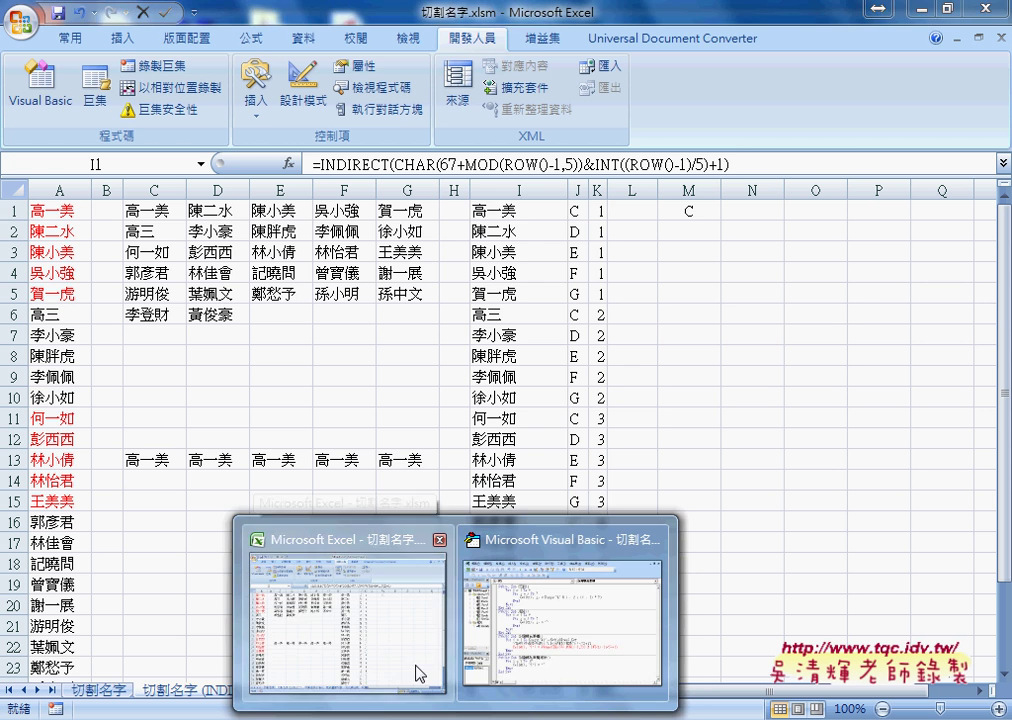
click(419, 673)
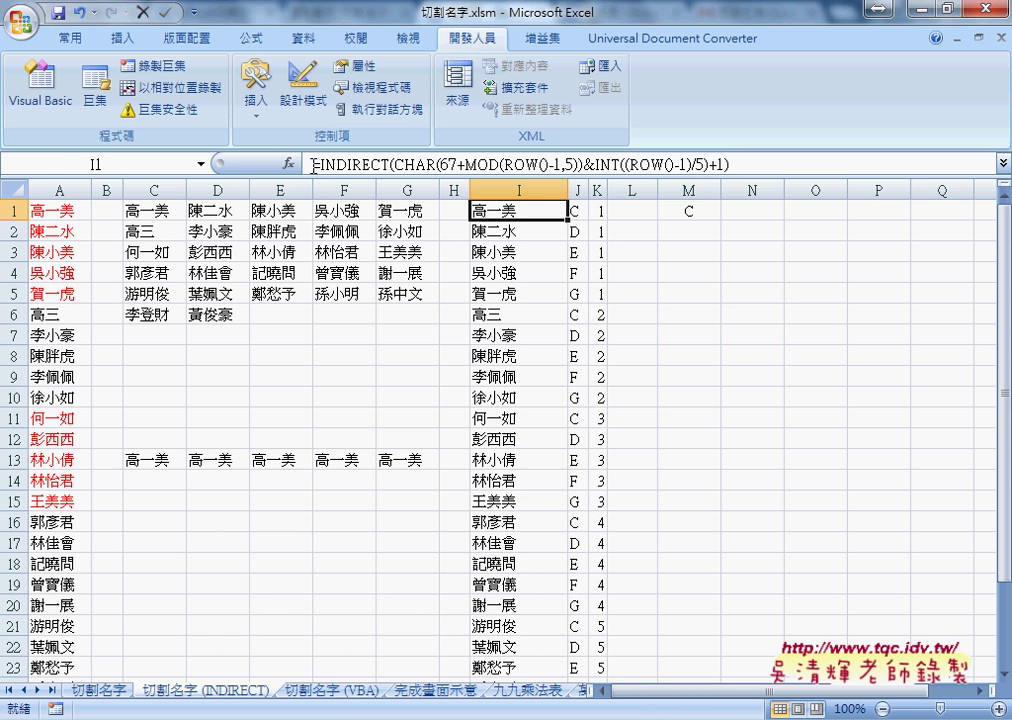
drag(313, 163, 730, 163)
right_click(667, 166)
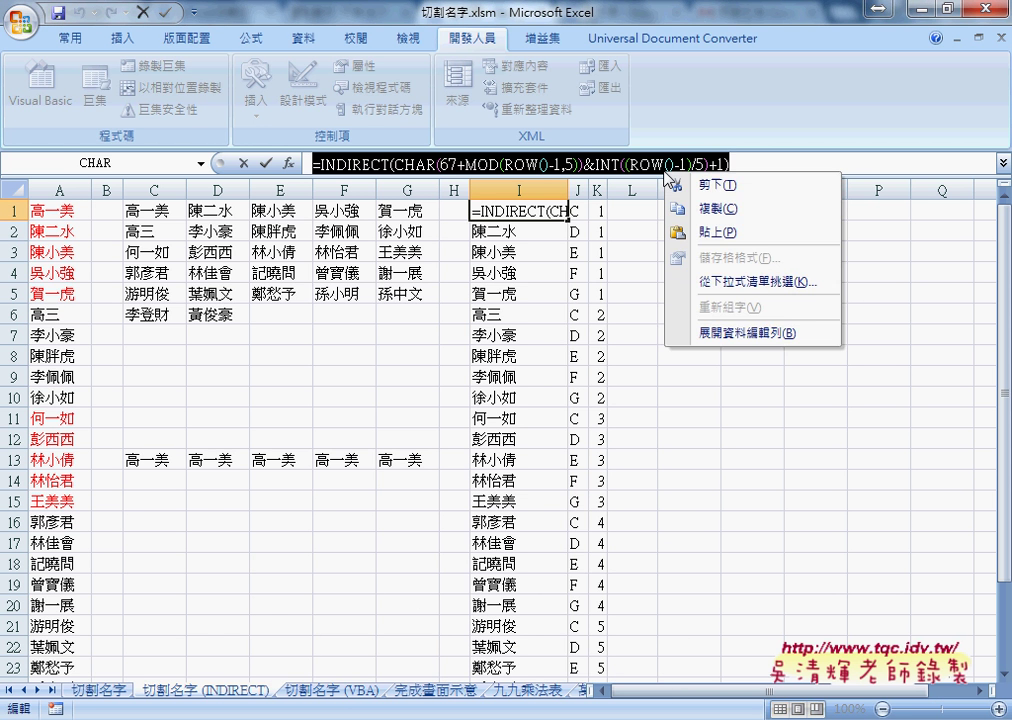
click(710, 208)
key(Escape)
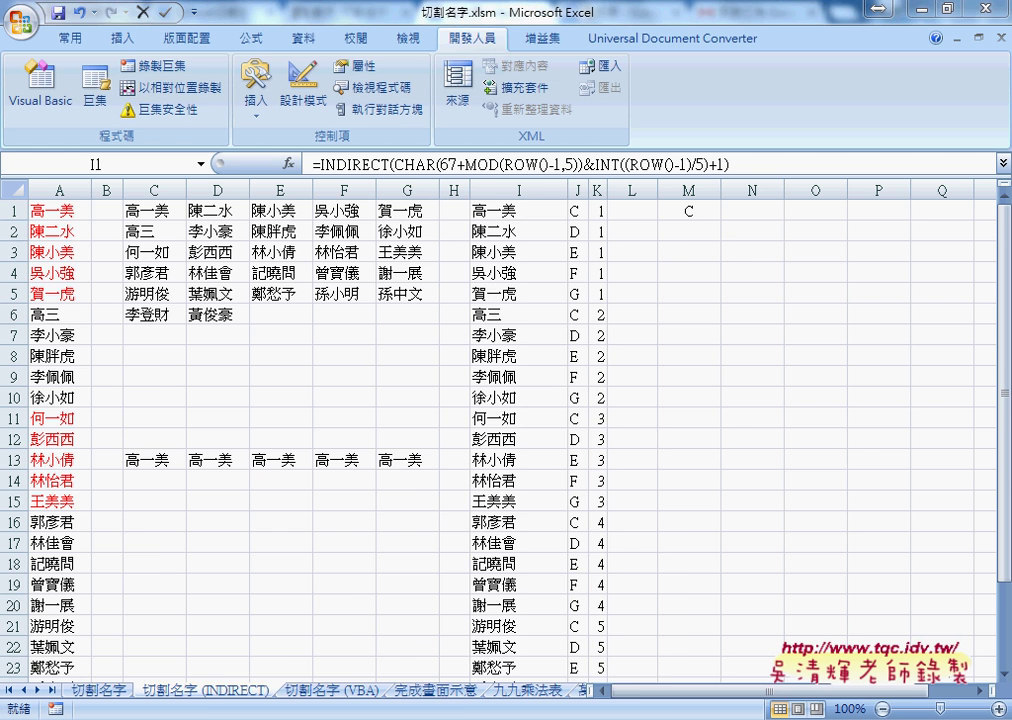
Paste =INDIRECT(CHAR(67+MOD(ROW()-1,5))&INT((ROW()-1)/5)+1) over the old comment text.
mouse_move(468, 705)
mouse_move(490, 592)
click(513, 617)
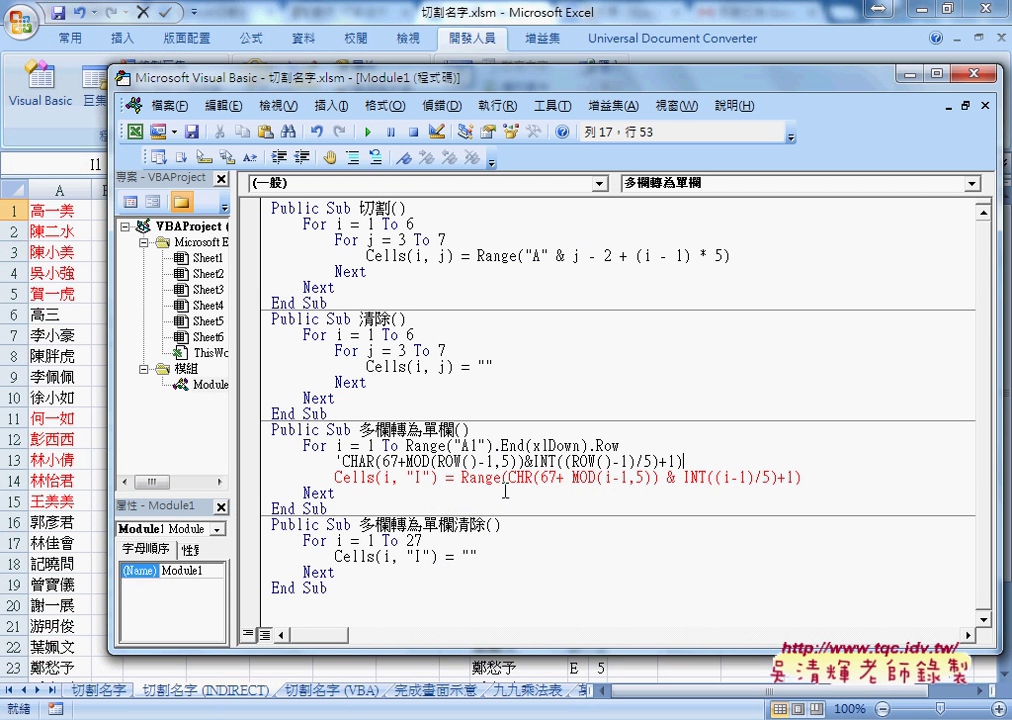
mouse_move(341, 461)
mouse_down()
mouse_move(677, 453)
mouse_move(709, 464)
mouse_up()
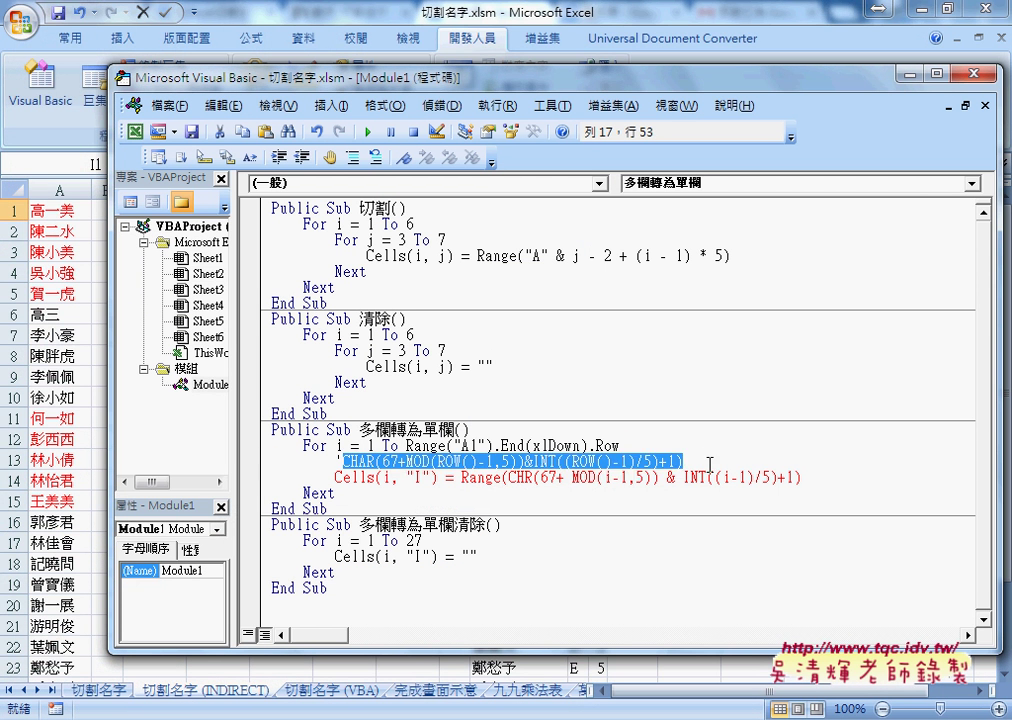
key(ctrl+v)
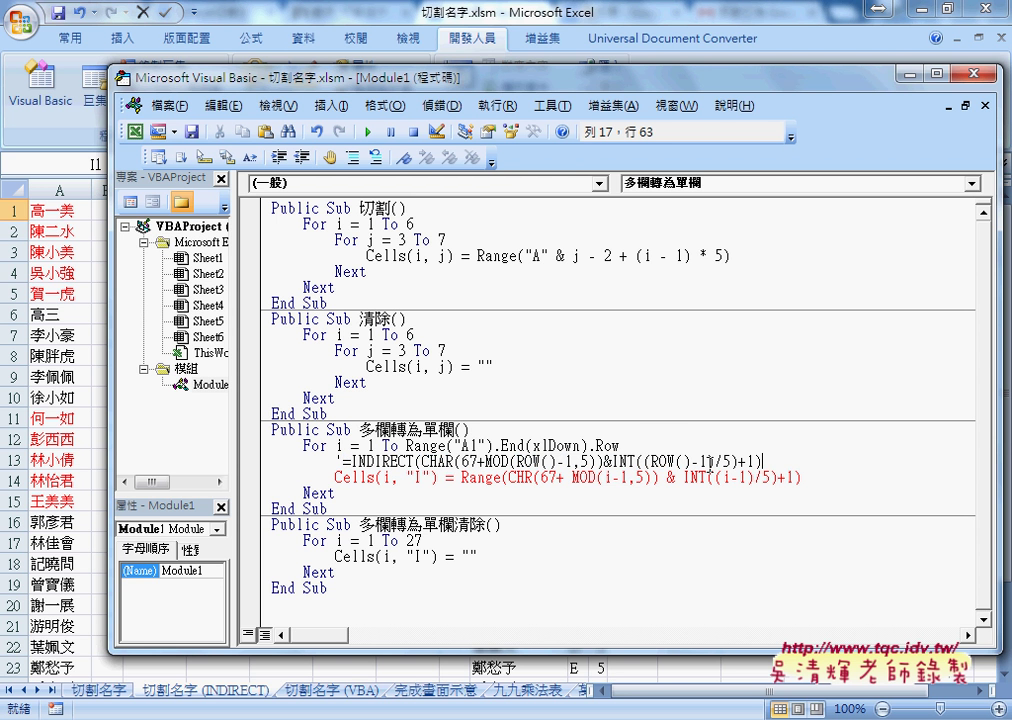
click(513, 493)
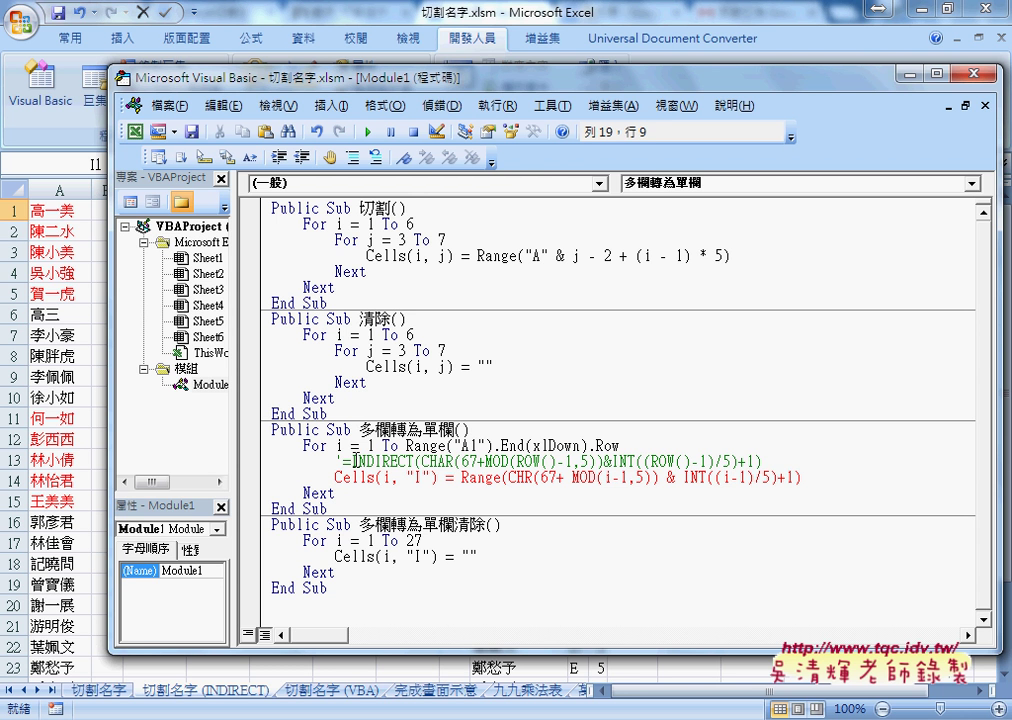
Compare Range, CHAR and CHR between the lines, then select MOD(i-1,5) in the Cells line.
drag(461, 478, 502, 478)
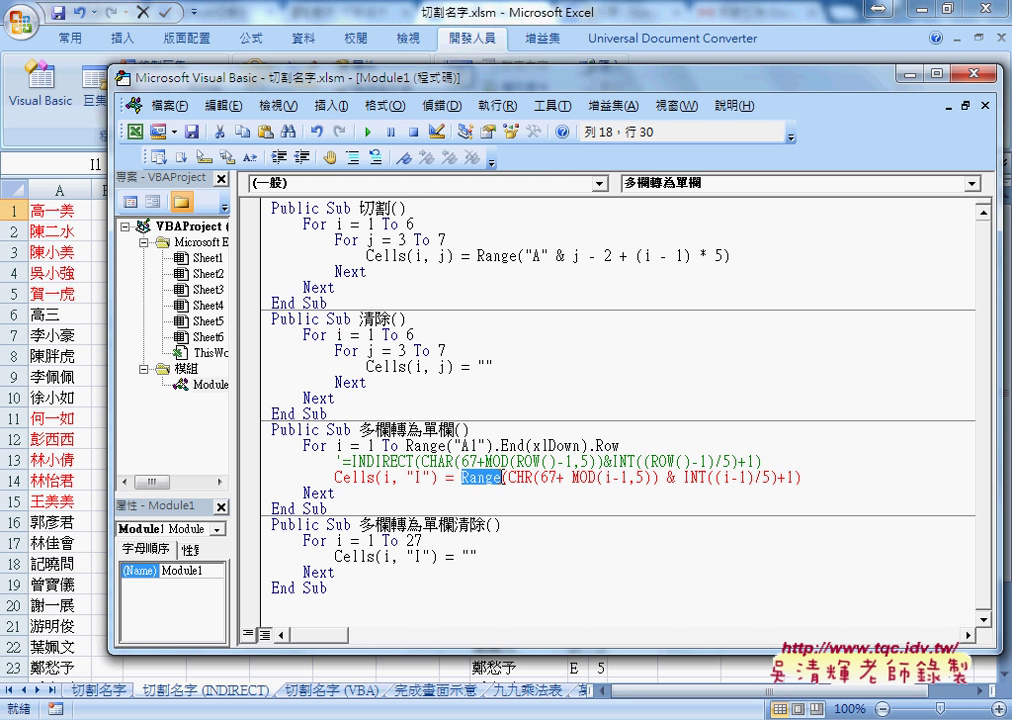
double_click(437, 461)
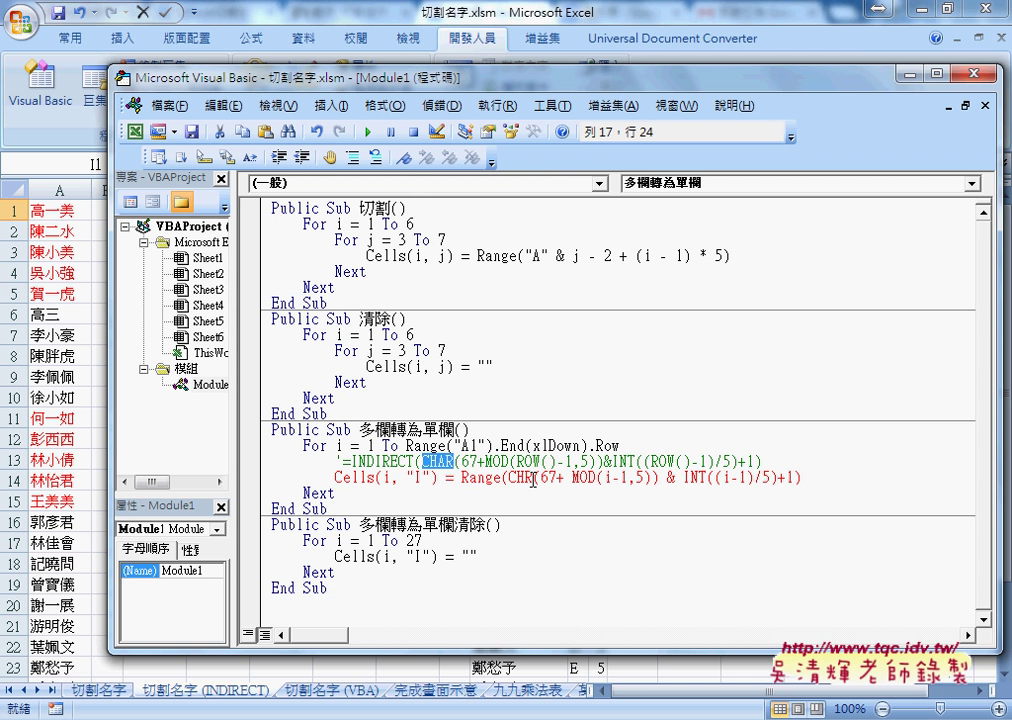
drag(533, 479, 509, 477)
key(Right)
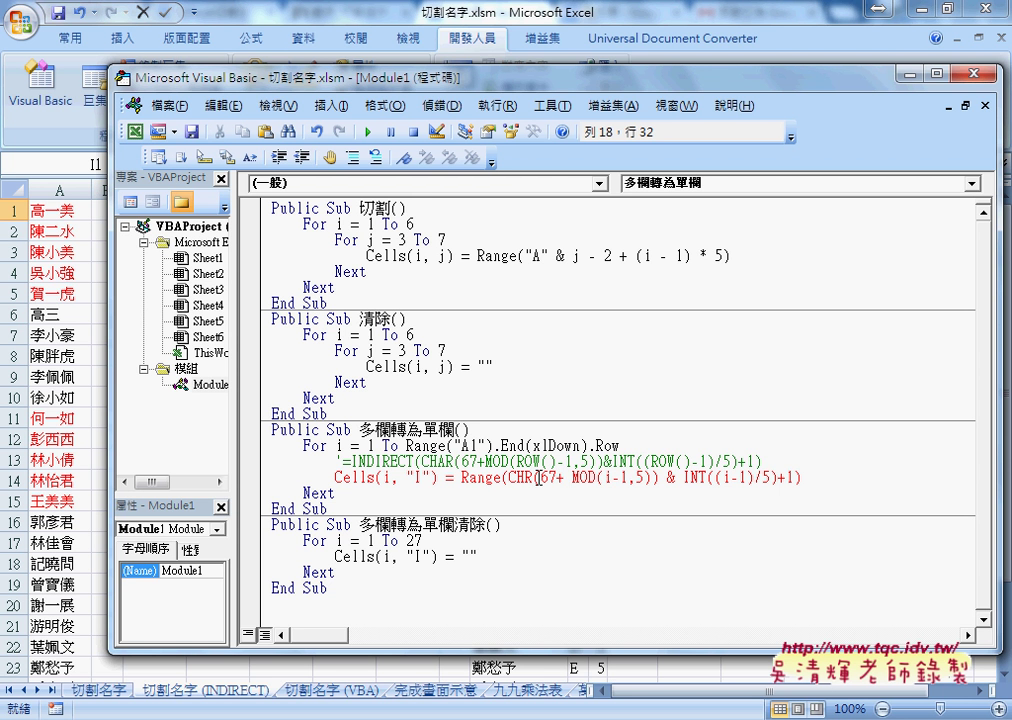
drag(565, 477, 661, 477)
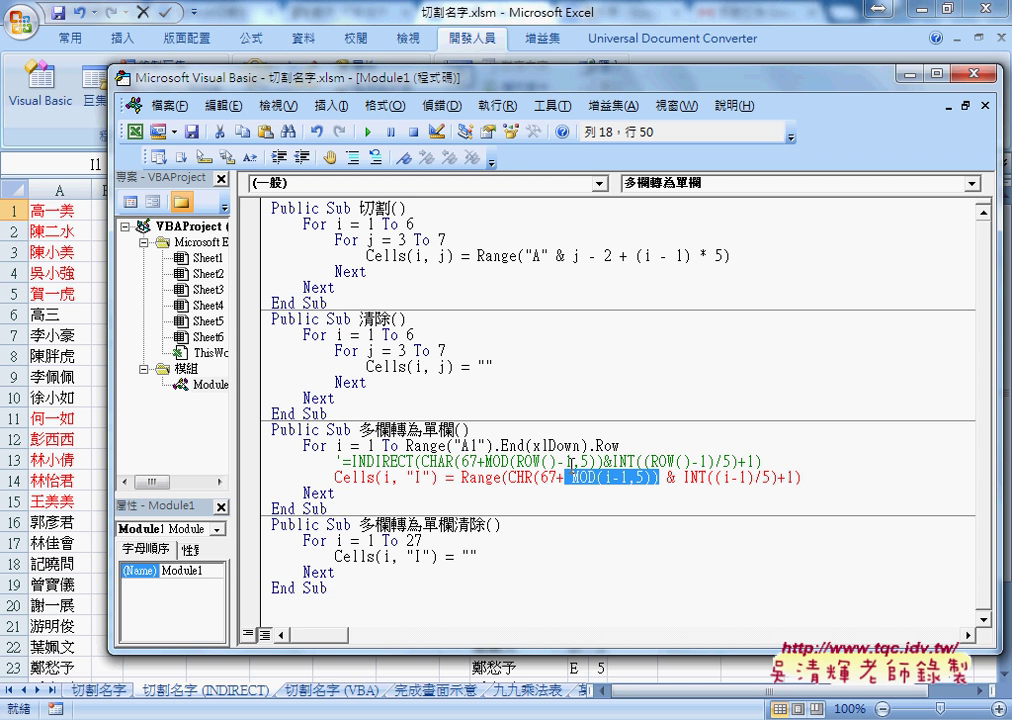
Rewrite the Cells column part as 67+(i-1) mod 5, which raises a missing-parenthesis compile error.
text(i)
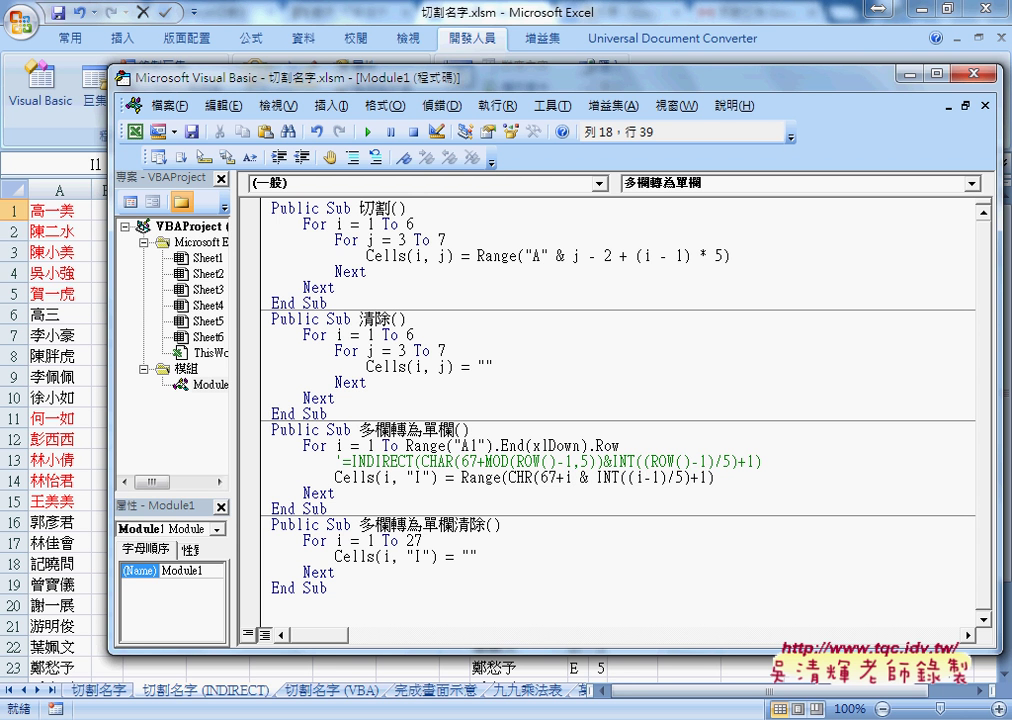
text(-1)
key(Left)
key(Left)
key(Left)
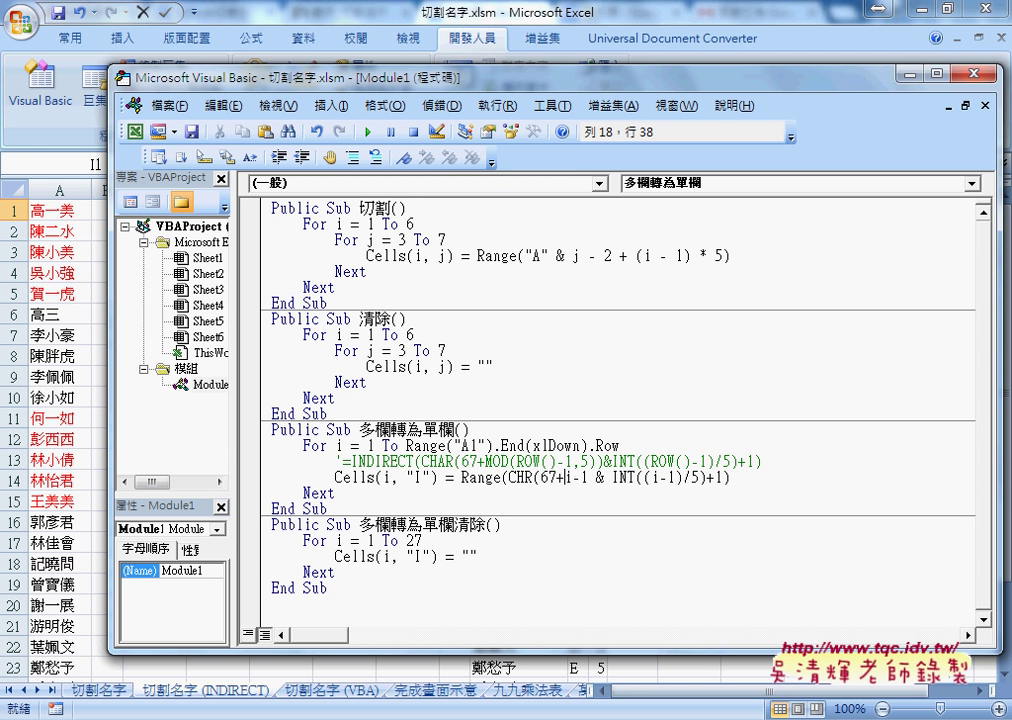
text(()
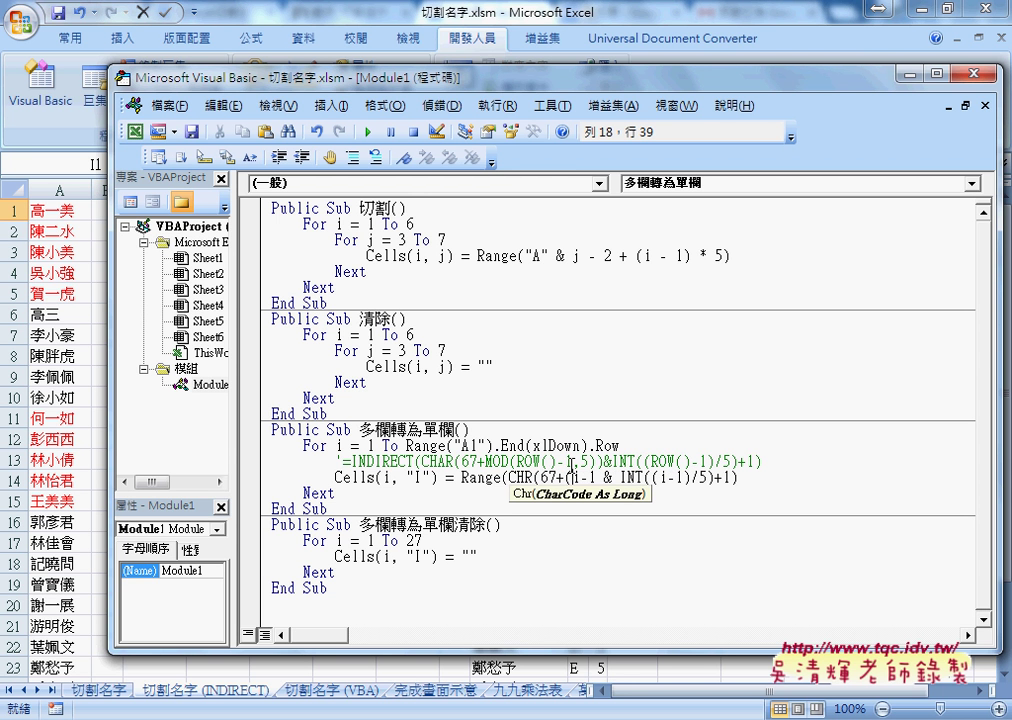
key(Right)
key(Right)
key(Right)
text())
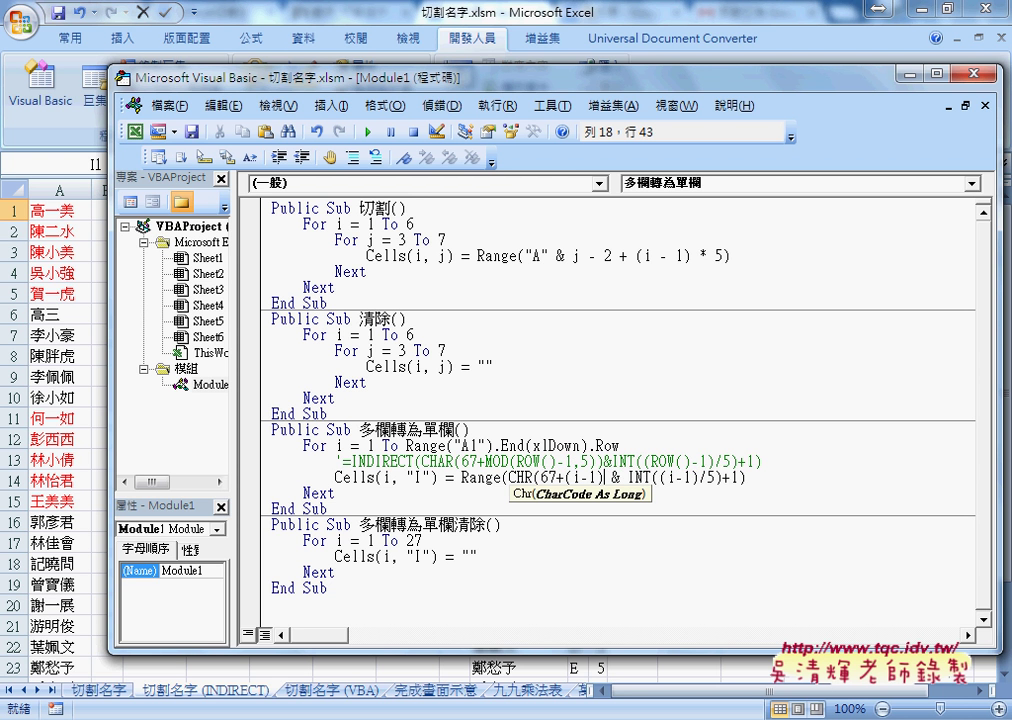
key(Right)
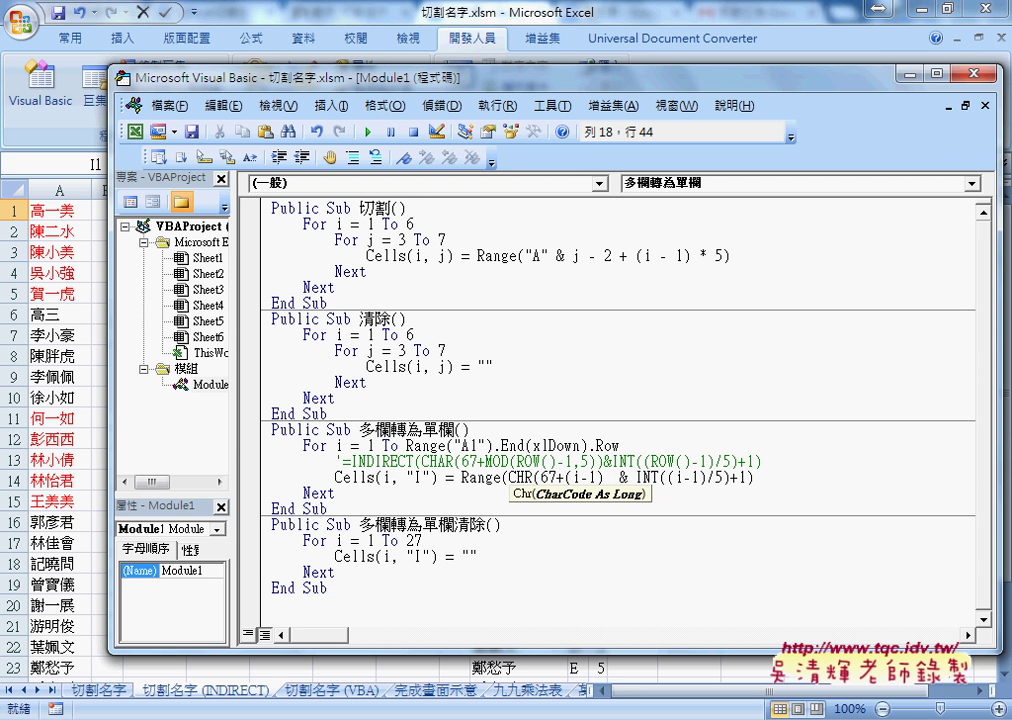
text(m)
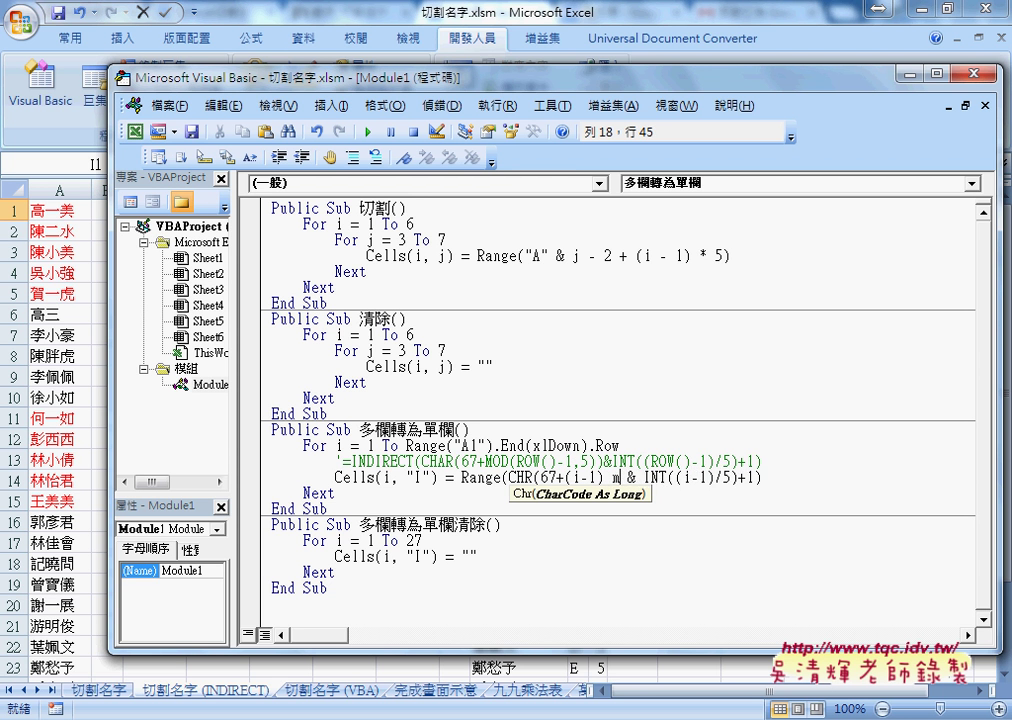
text(od)
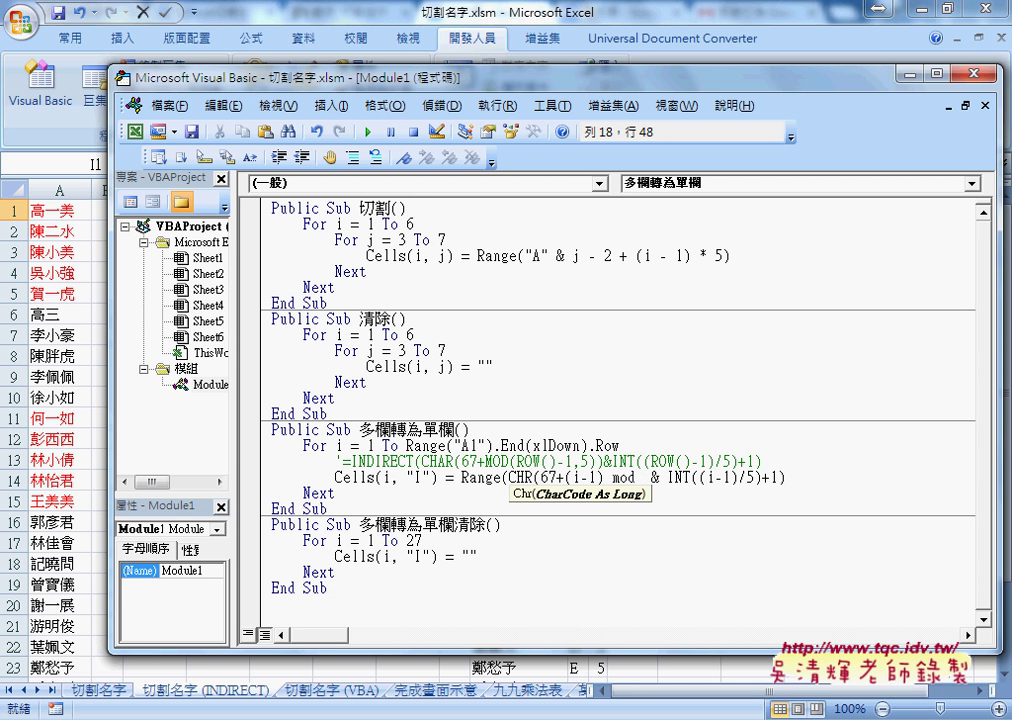
text( 5)
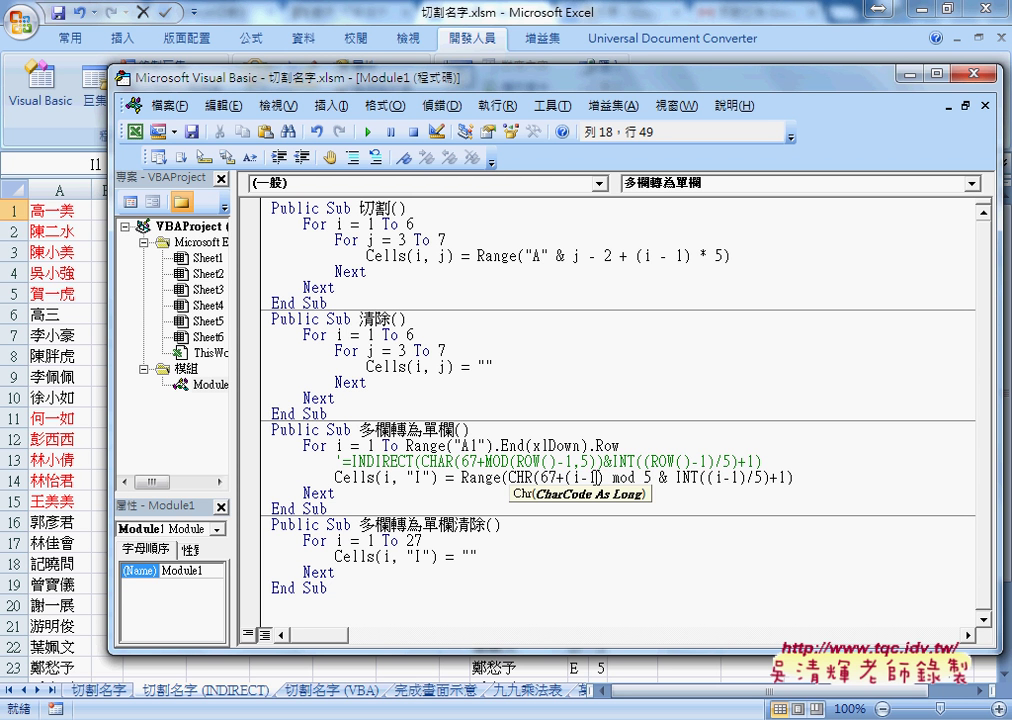
drag(565, 478, 605, 478)
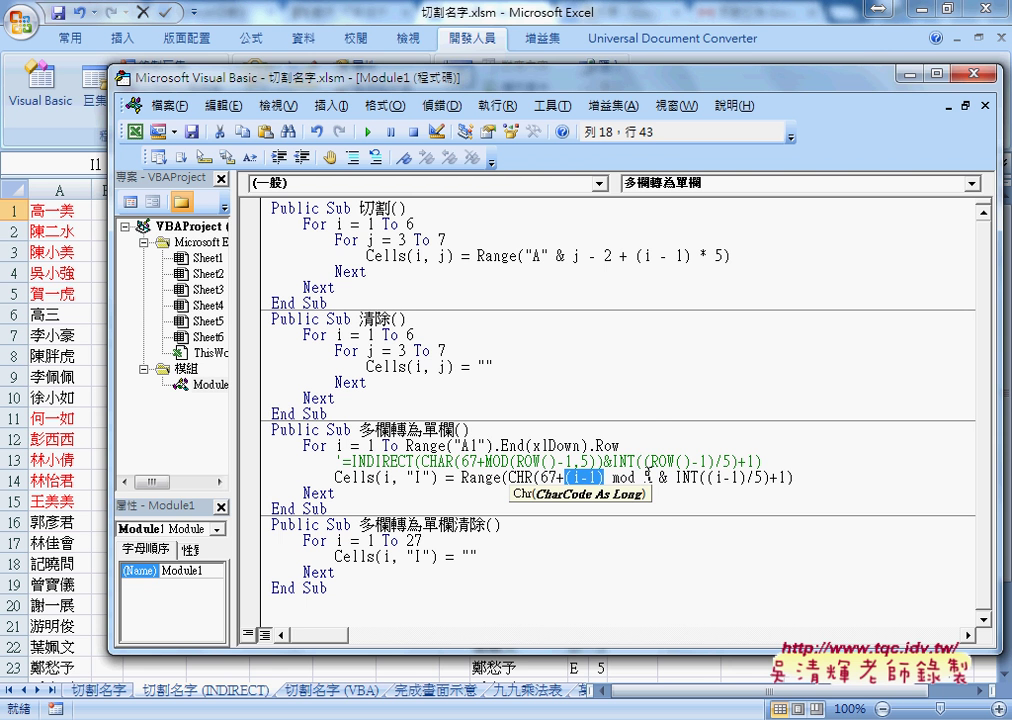
click(487, 371)
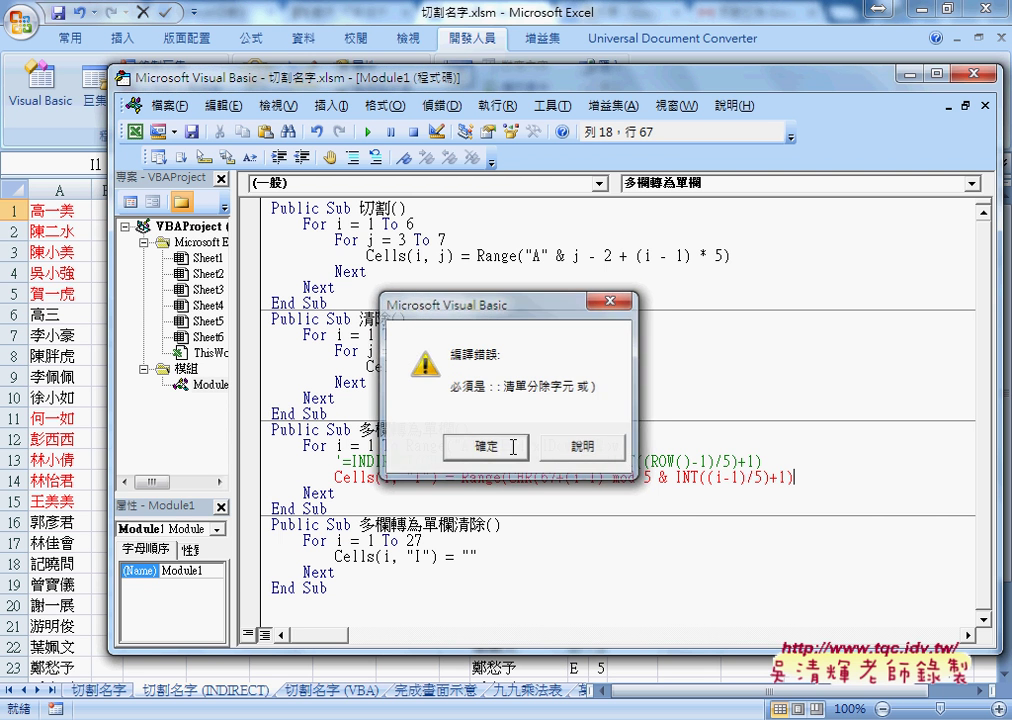
Dismiss the error and add the missing closing parenthesis so the Chr/Mod/Int Cells line compiles.
click(485, 447)
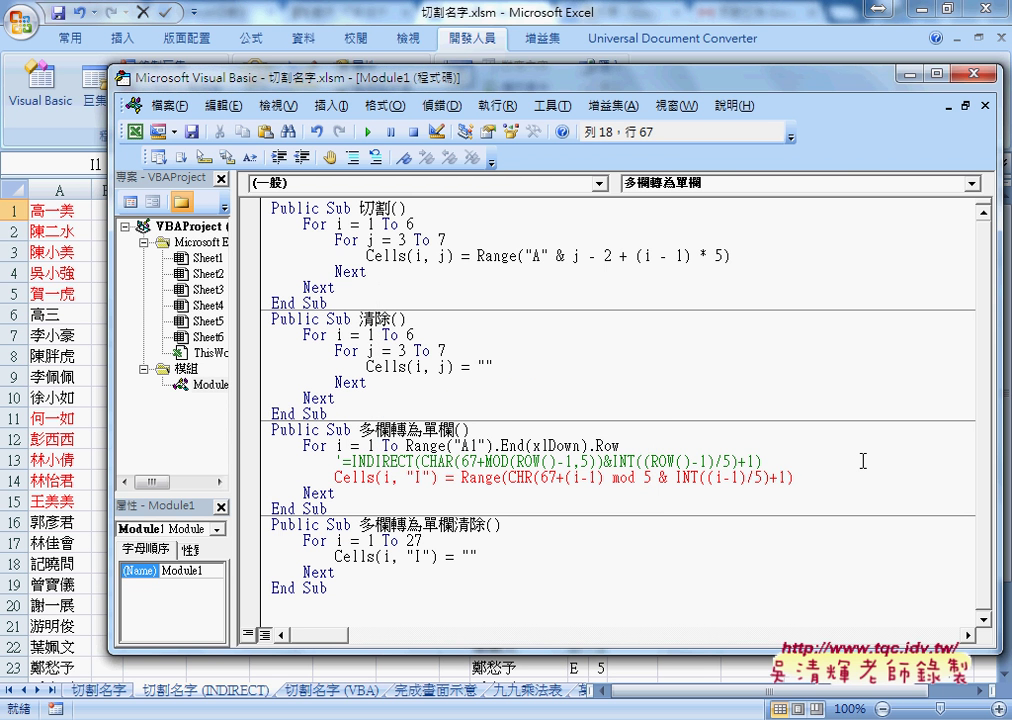
text())
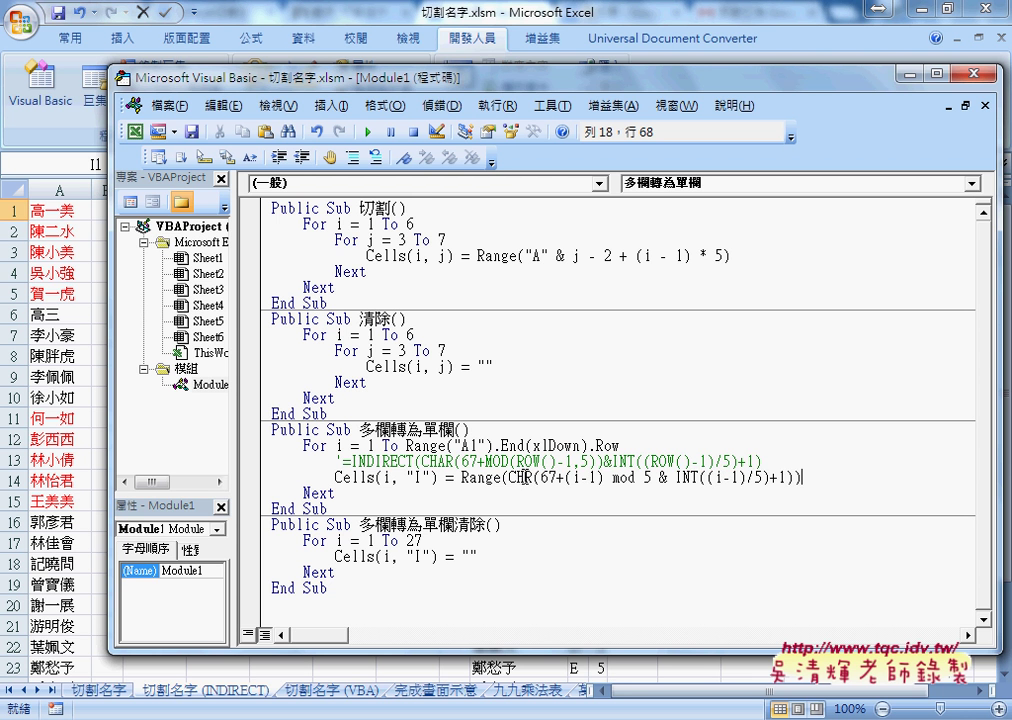
key(Down)
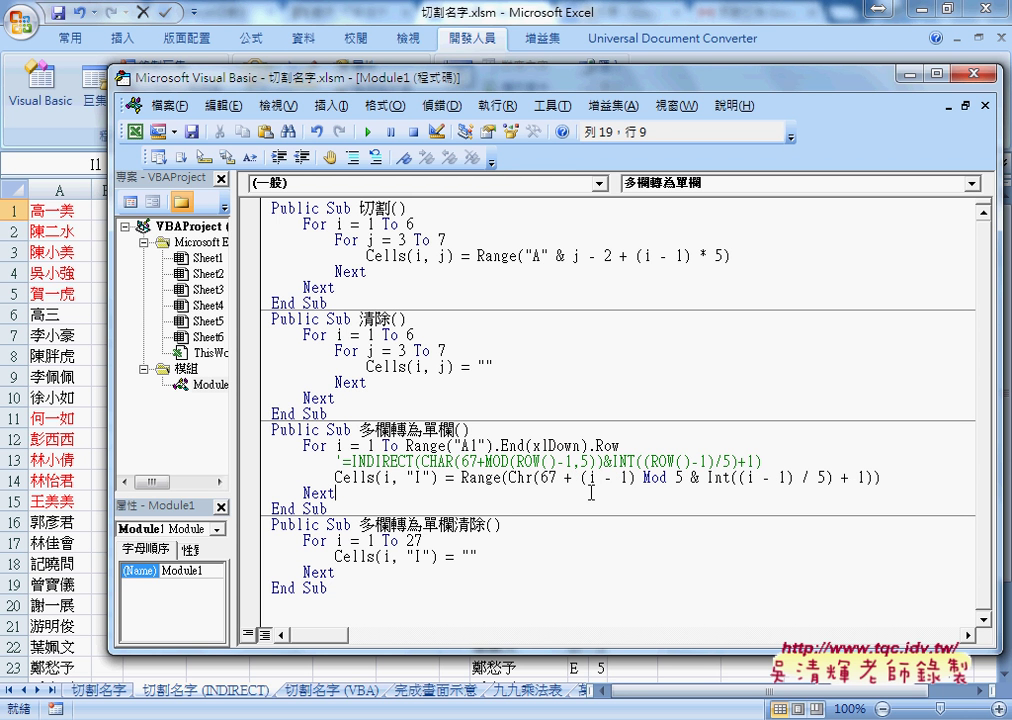
drag(872, 480, 886, 480)
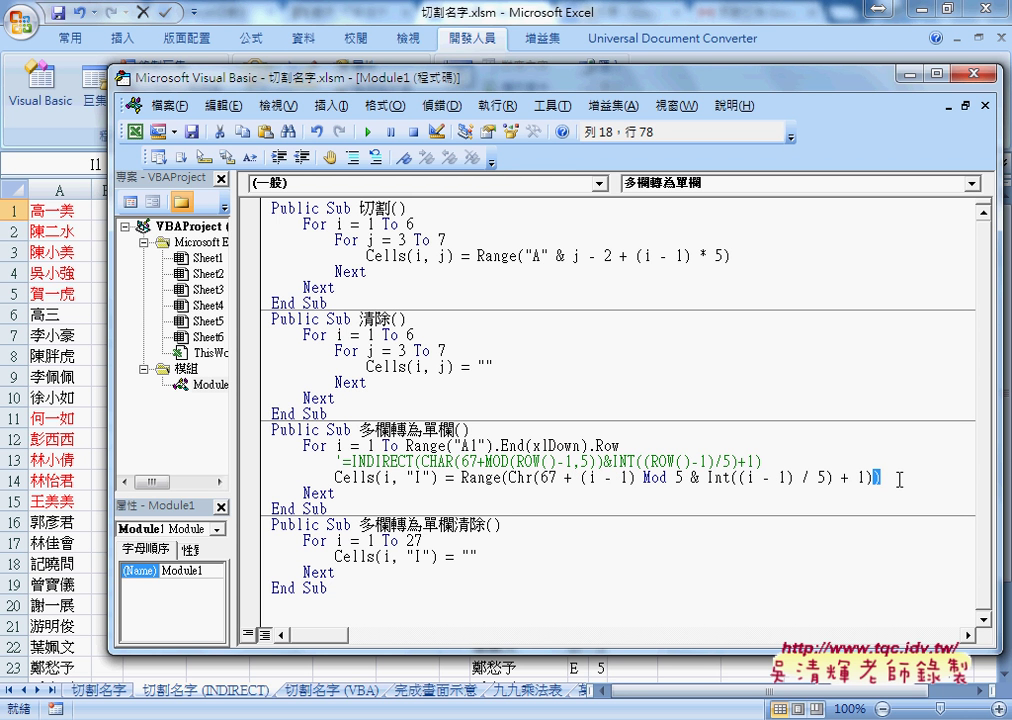
click(904, 433)
key(ctrl+shift+d)
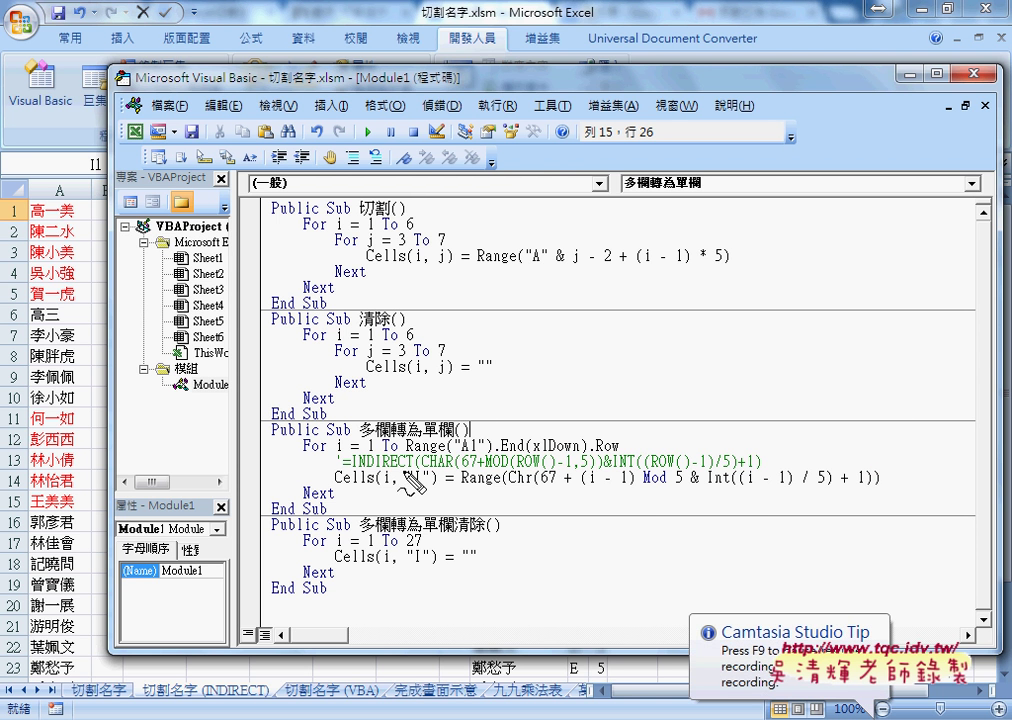
drag(428, 466, 450, 466)
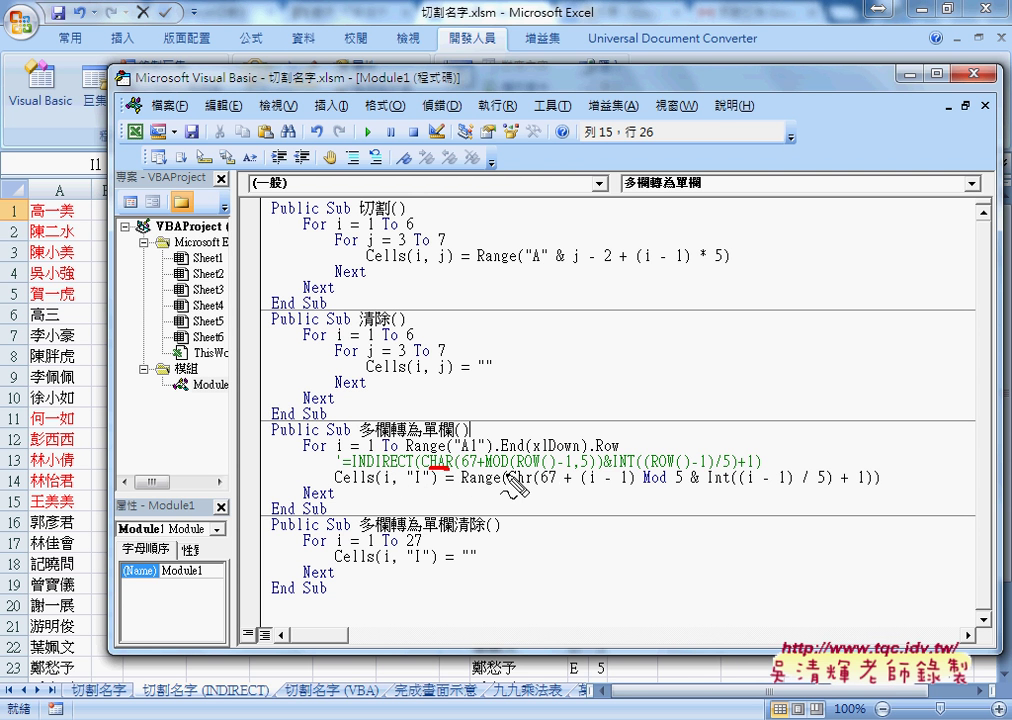
drag(510, 484, 527, 484)
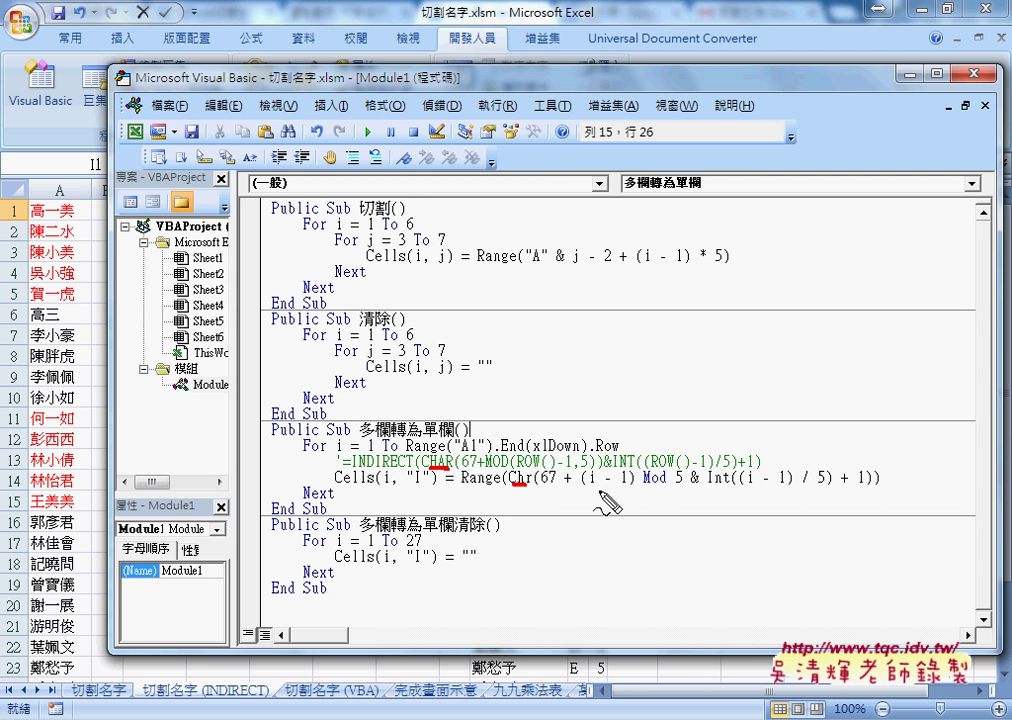
drag(644, 487, 664, 487)
drag(486, 467, 500, 467)
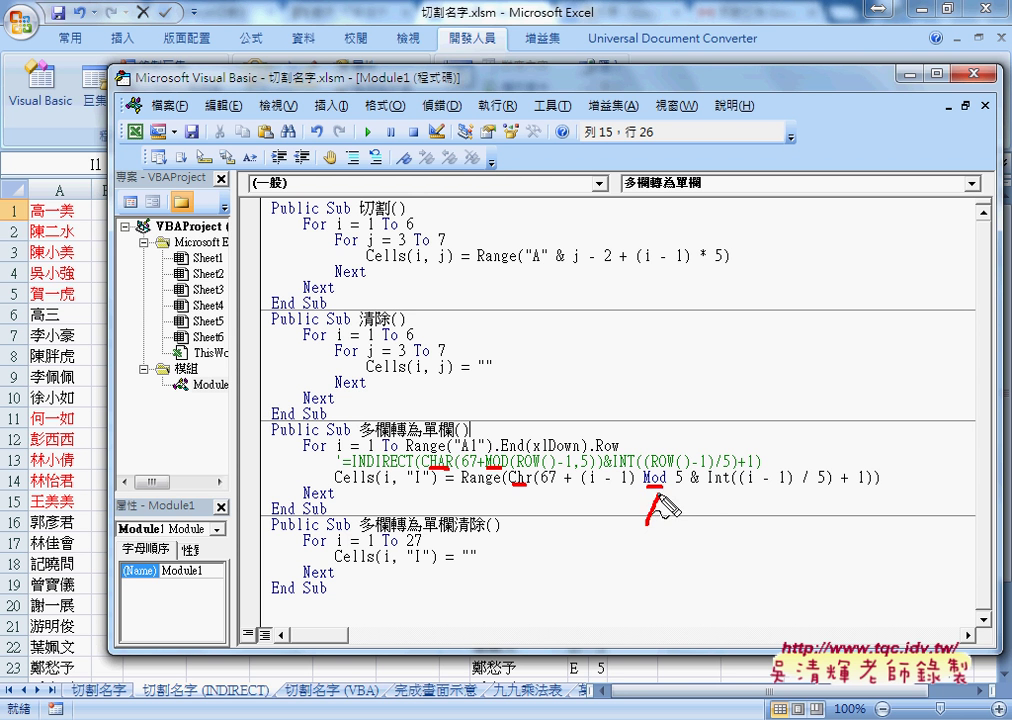
drag(648, 522, 658, 490)
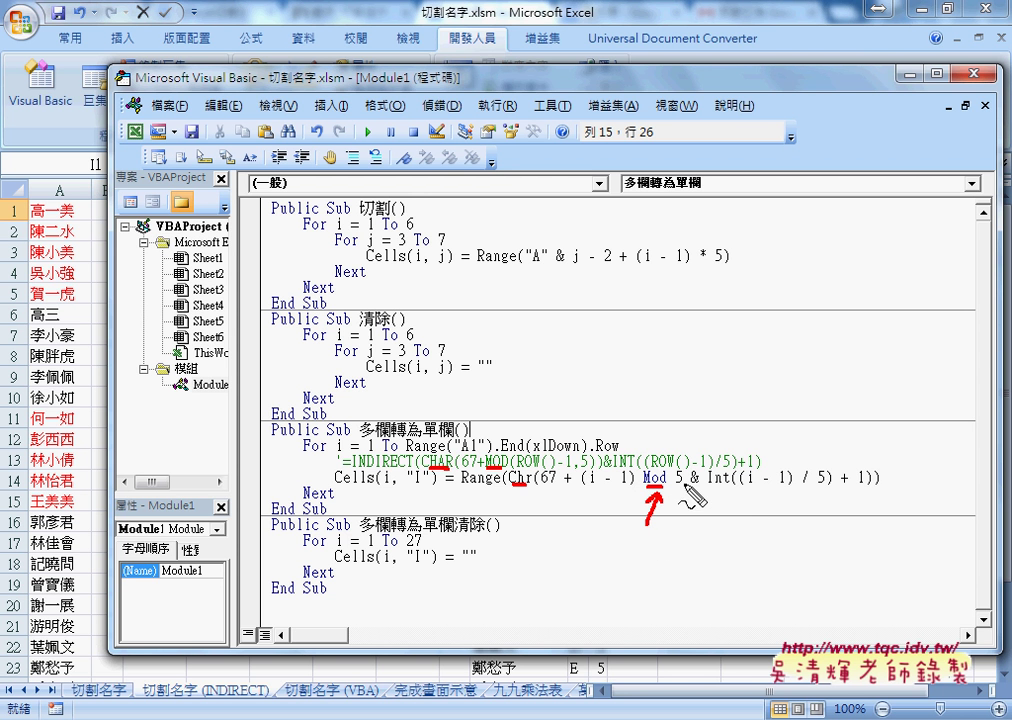
drag(685, 484, 695, 484)
drag(594, 469, 602, 469)
drag(700, 483, 753, 486)
drag(657, 469, 682, 469)
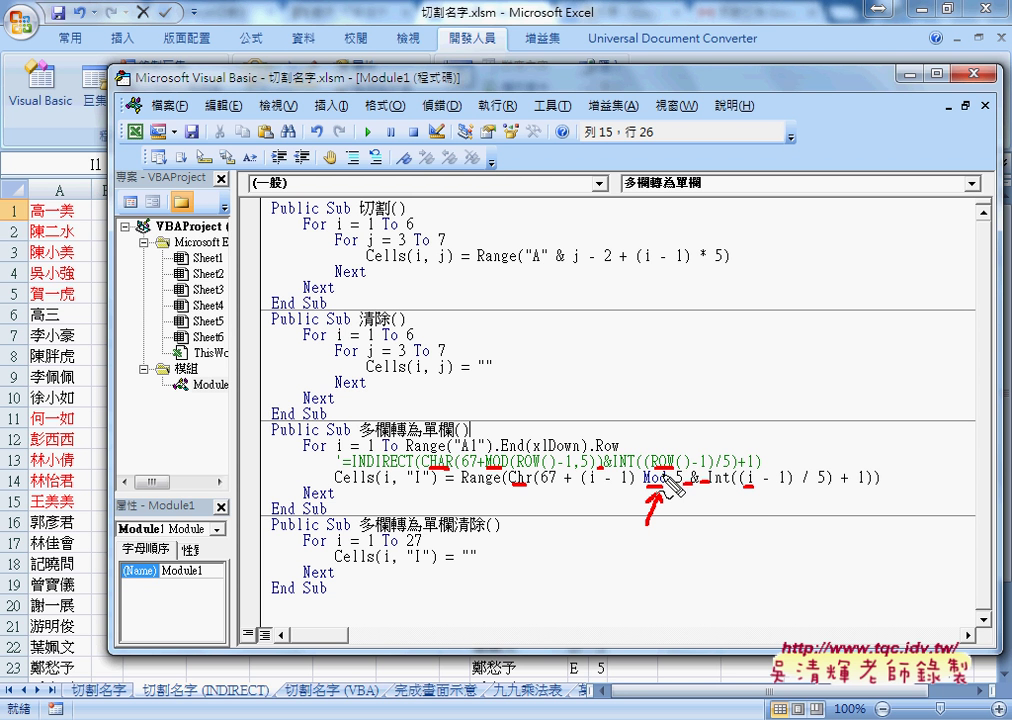
drag(589, 486, 598, 486)
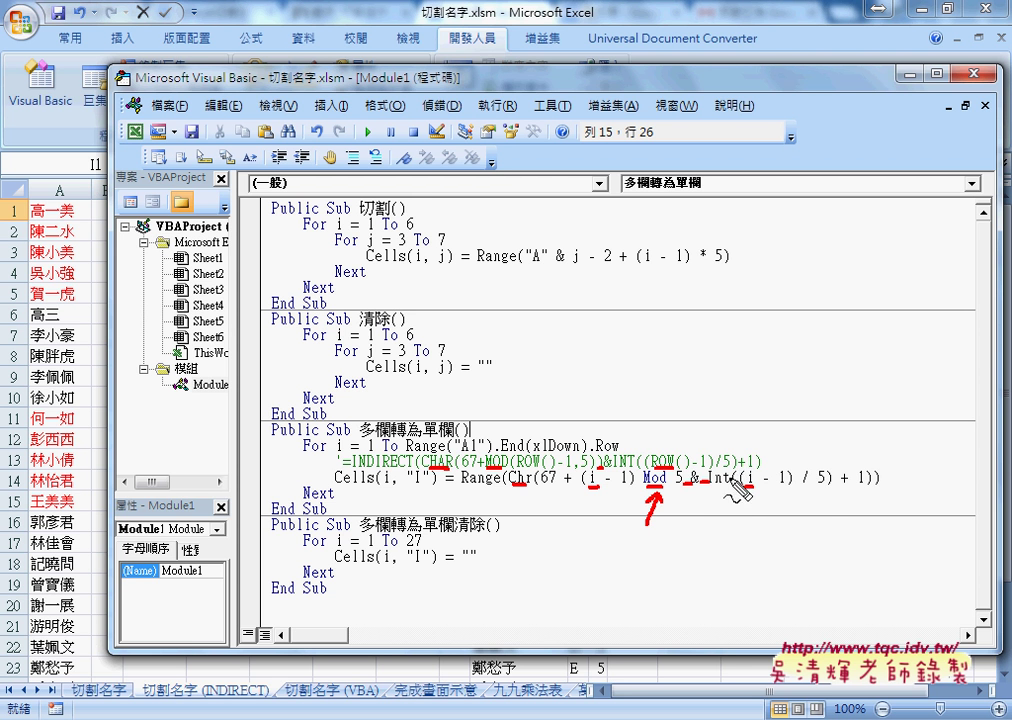
drag(740, 486, 752, 486)
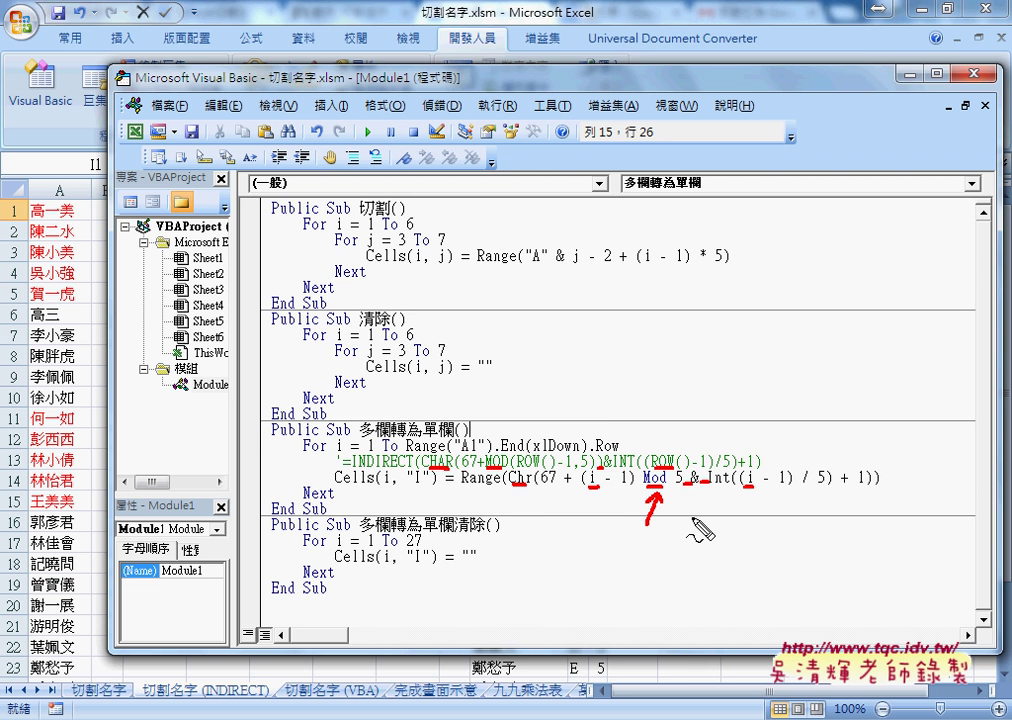
key(Escape)
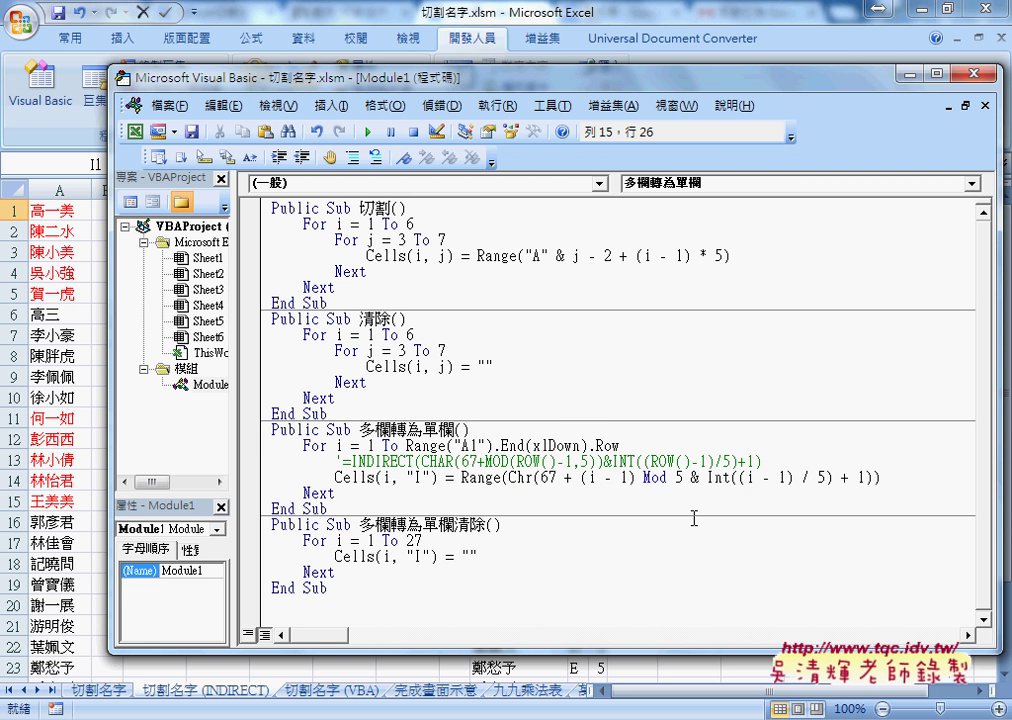
Select the working Cells(i, "I") line in the Google Docs code notes.
key(alt+Tab)
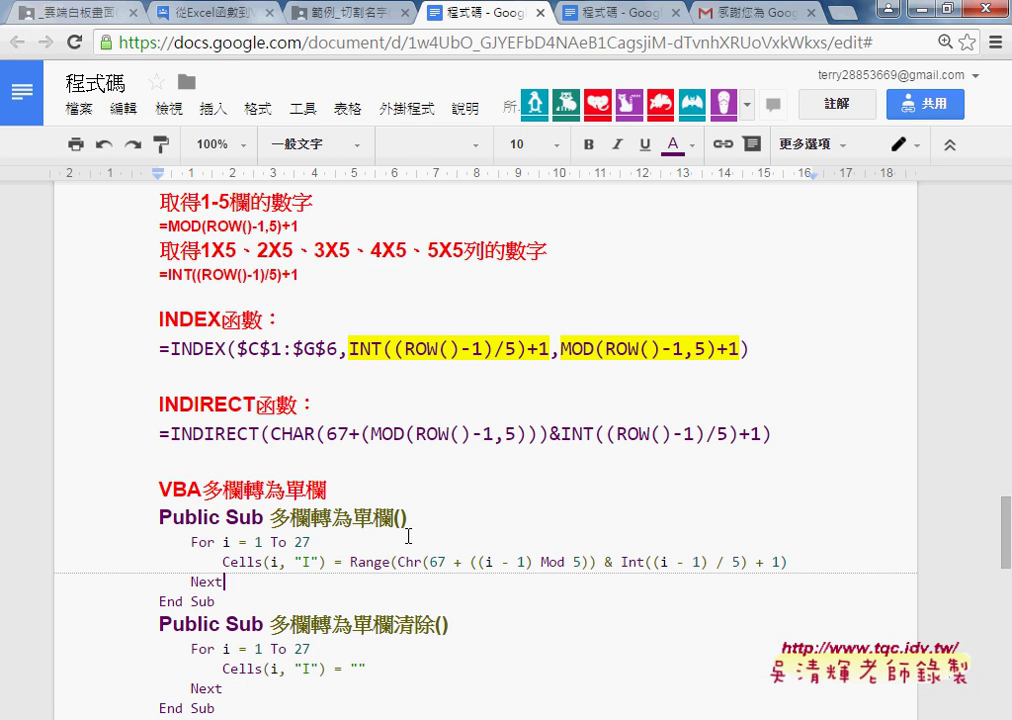
scroll(288, 469, down, 1)
scroll(288, 469, down, 1)
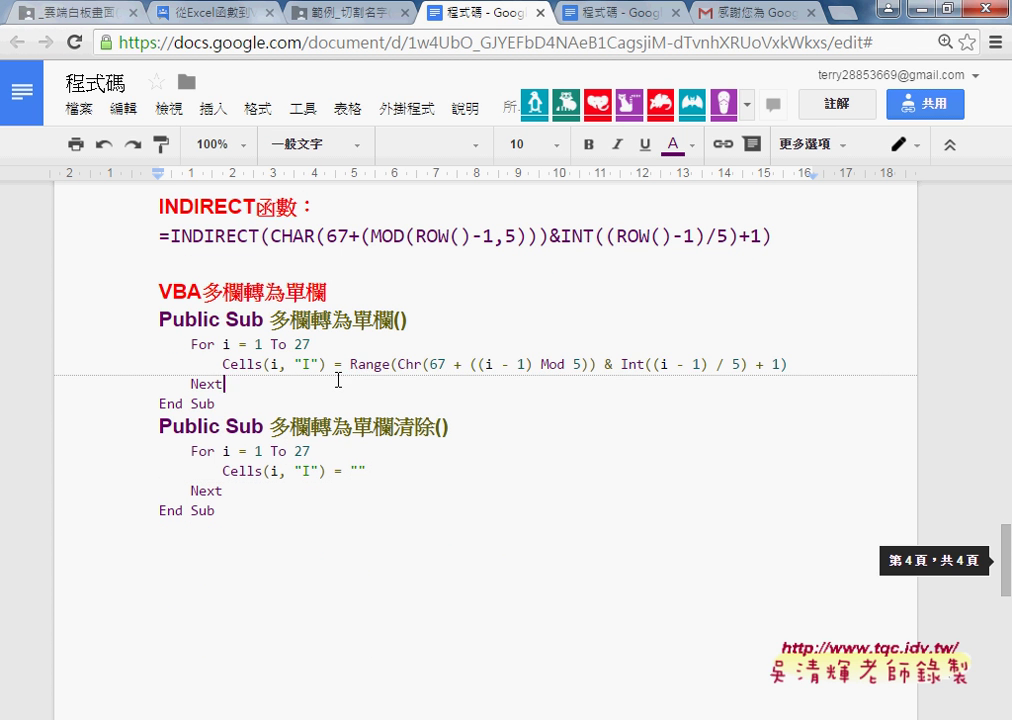
drag(350, 364, 789, 364)
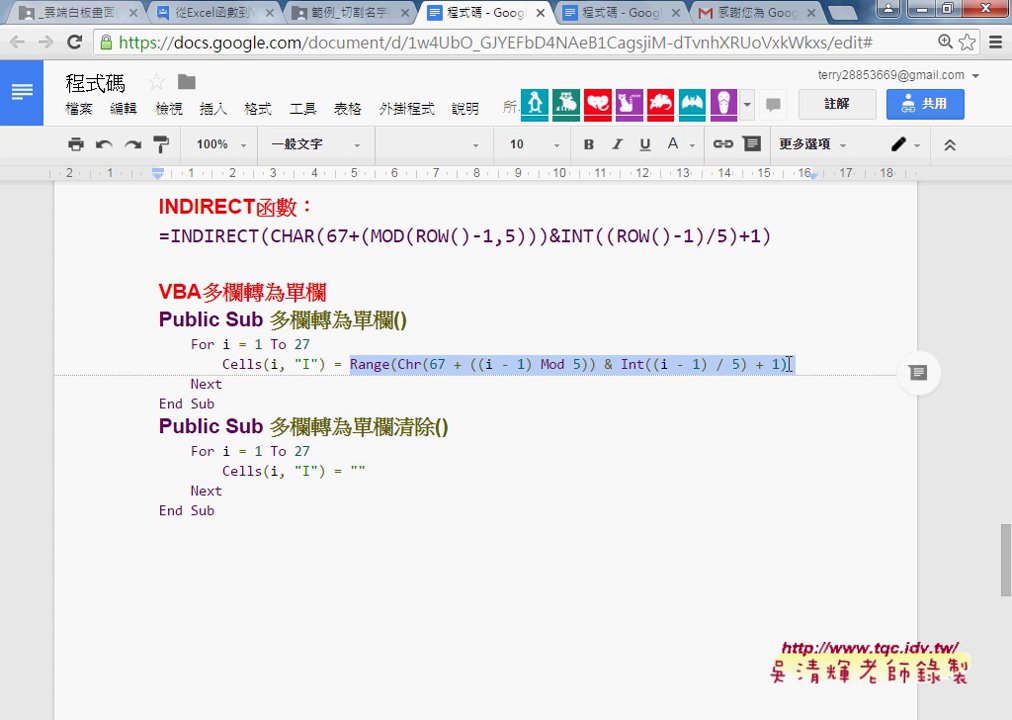
key(alt+Tab)
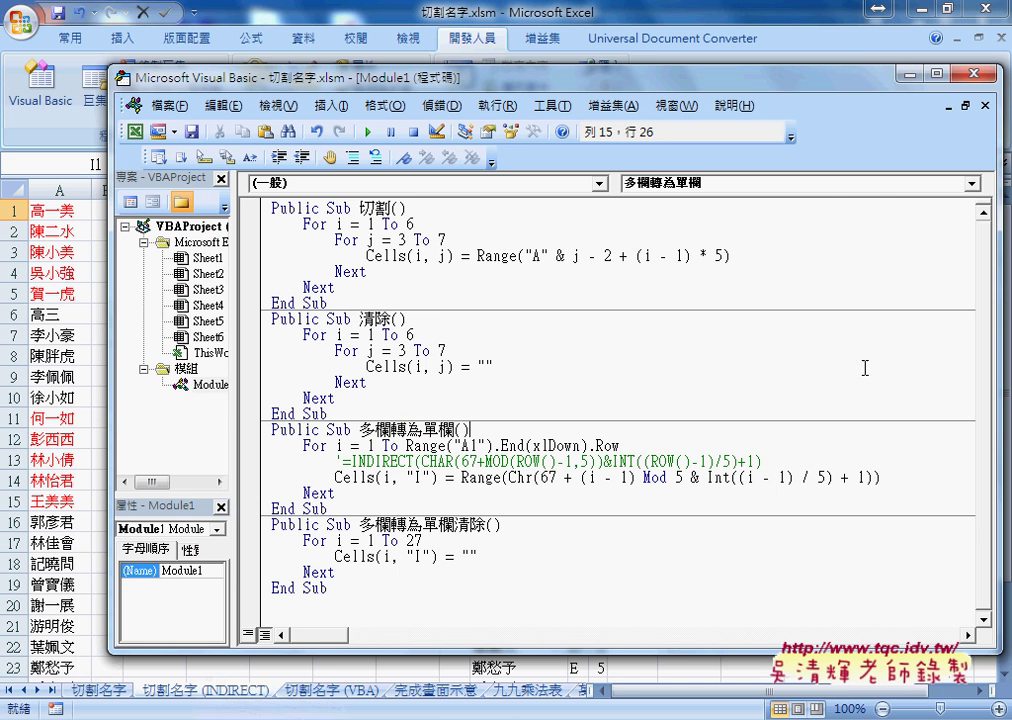
click(910, 477)
click(226, 677)
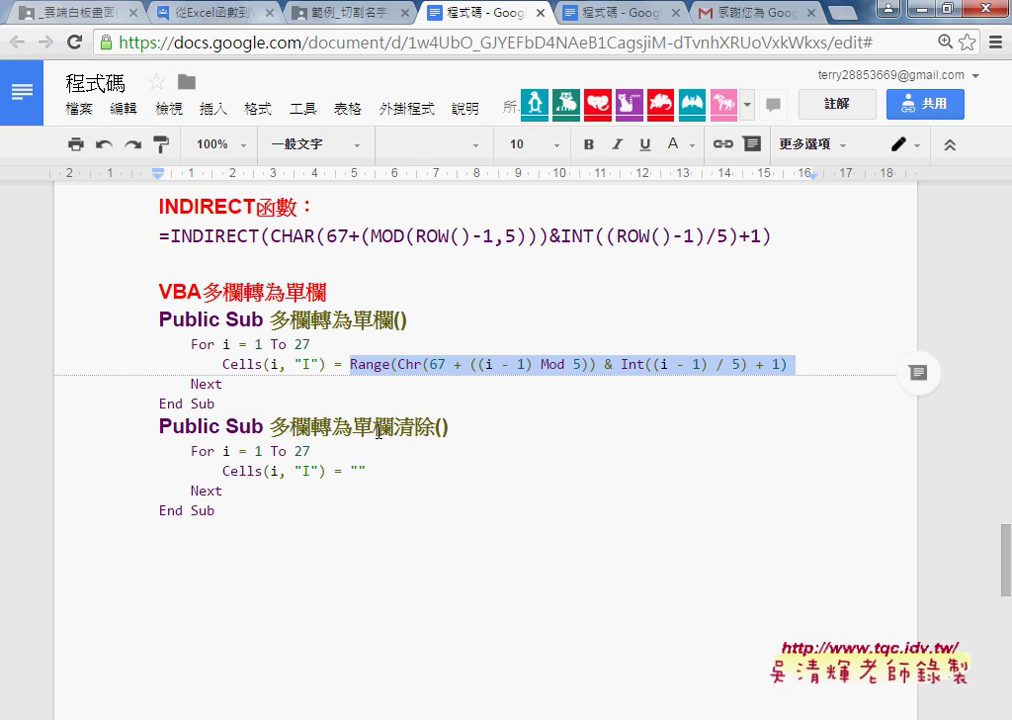
drag(224, 372, 793, 372)
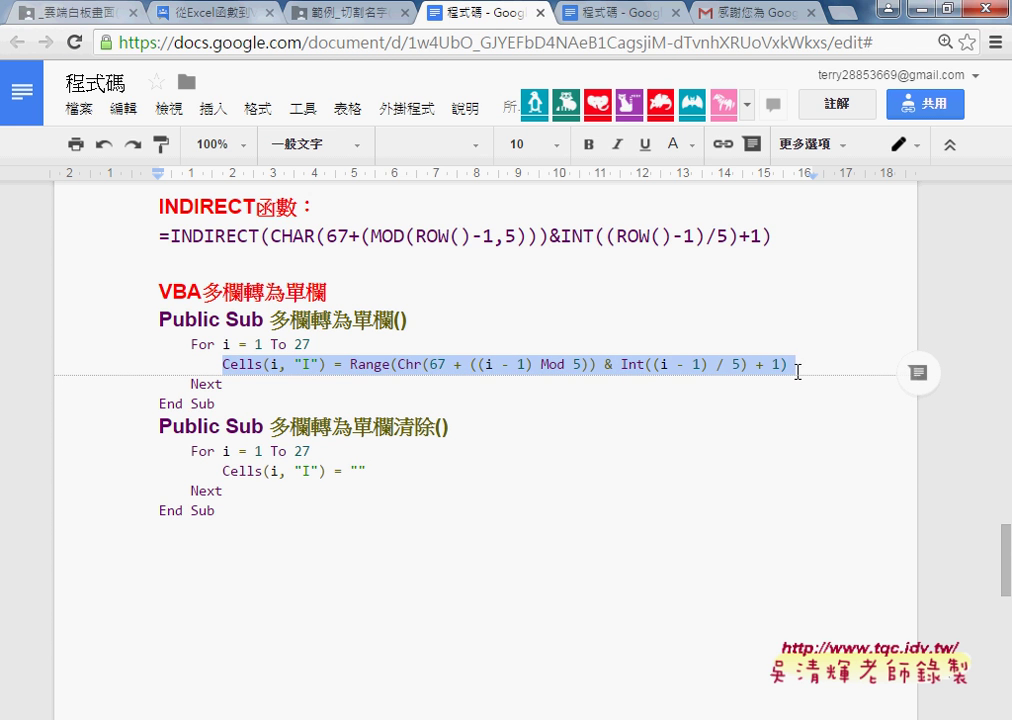
Paste the copied Cells line below the original and fix its parentheses around (i - 1) Mod 5.
click(913, 9)
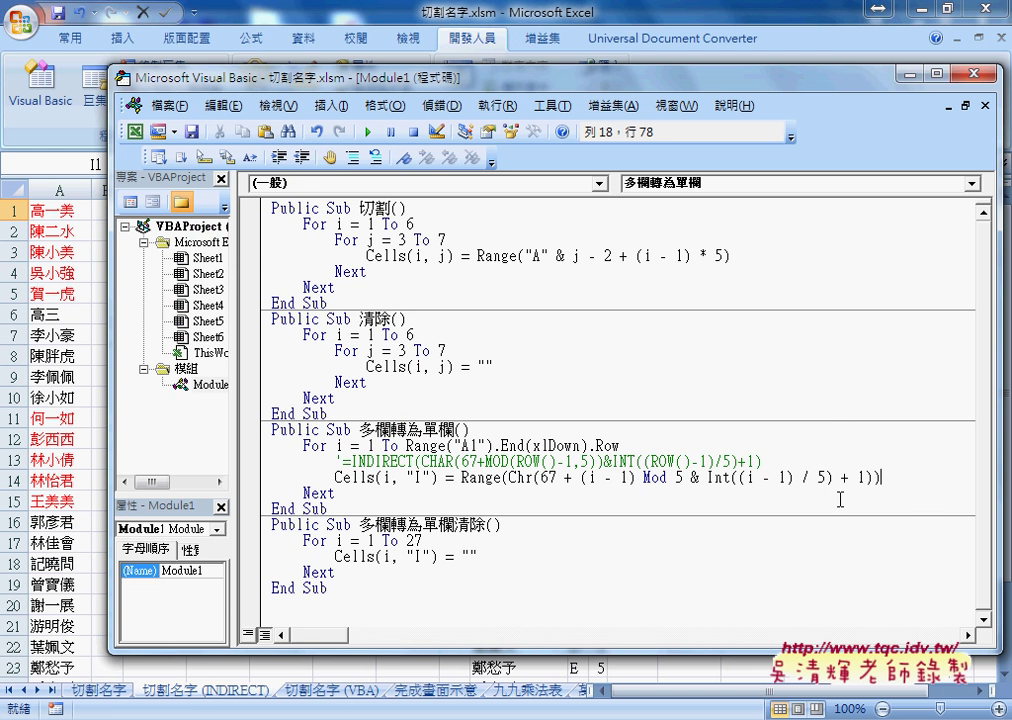
key(Return)
text(Cells(i, "I") = Range(Chr(67 + ((i - 1) Mod 5)) & Int((i - 1) / 5) + 1)
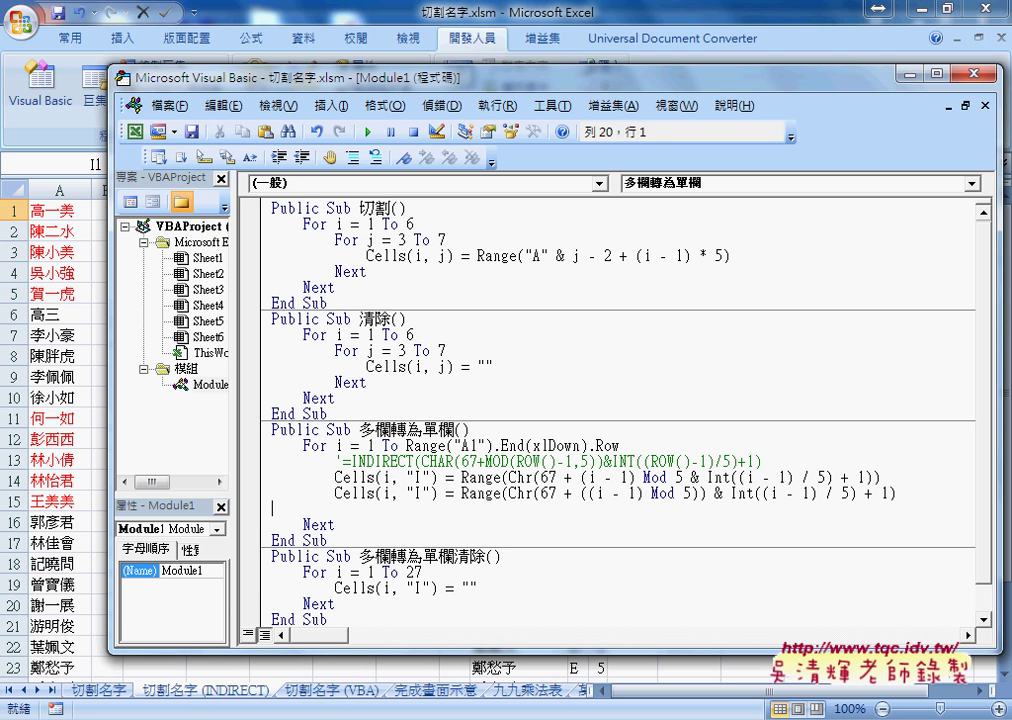
click(591, 494)
drag(591, 494, 582, 495)
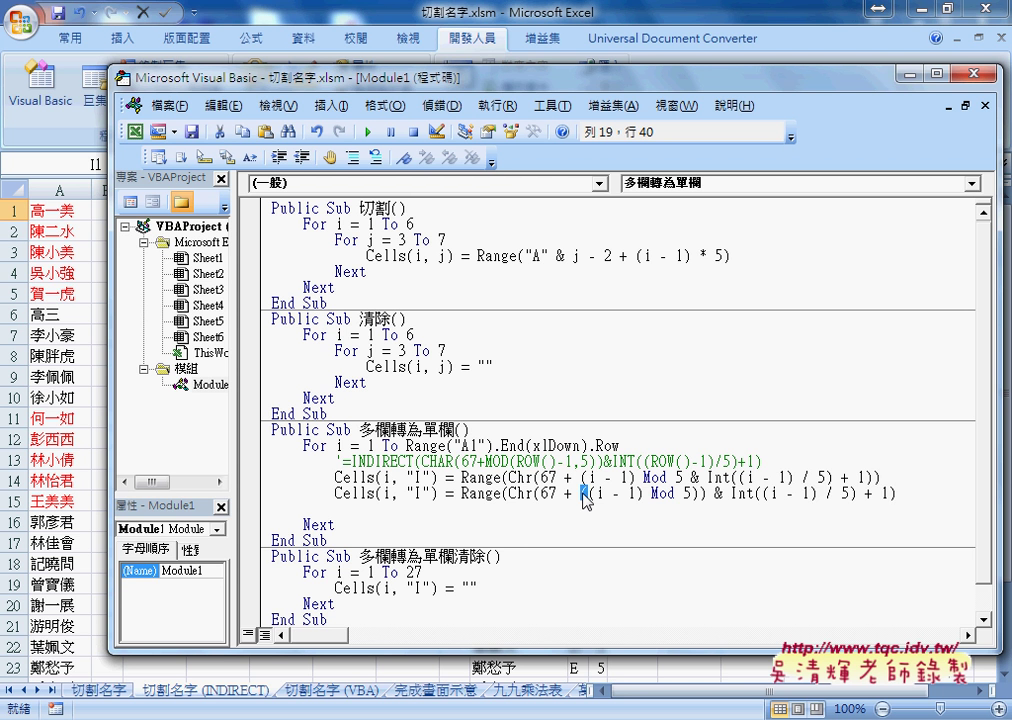
key(Delete)
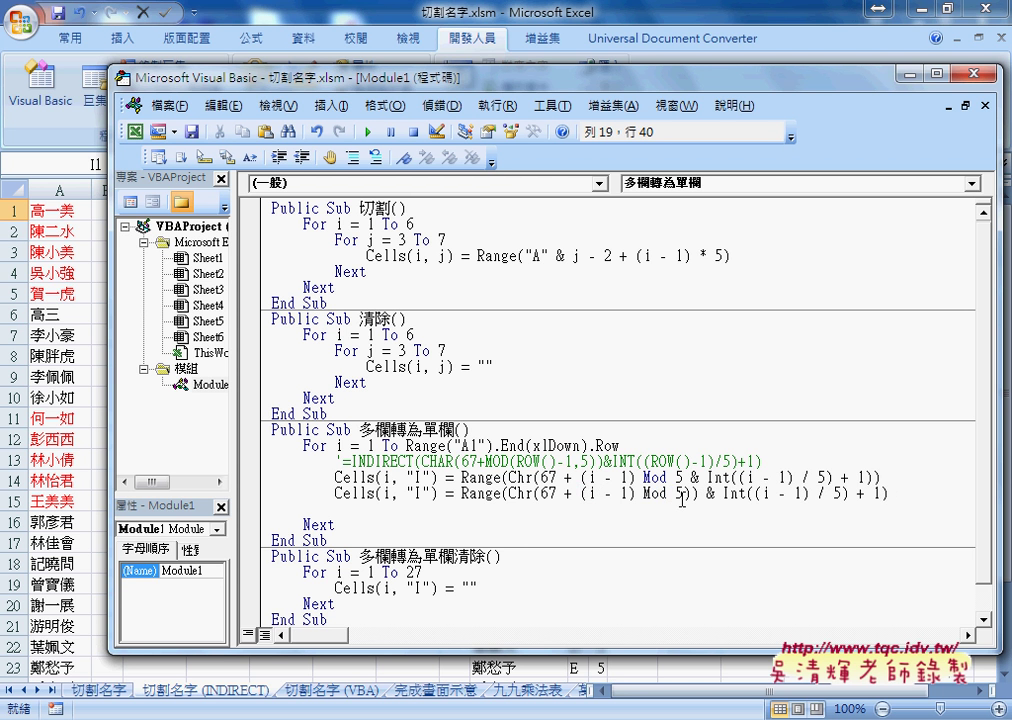
drag(683, 494, 699, 494)
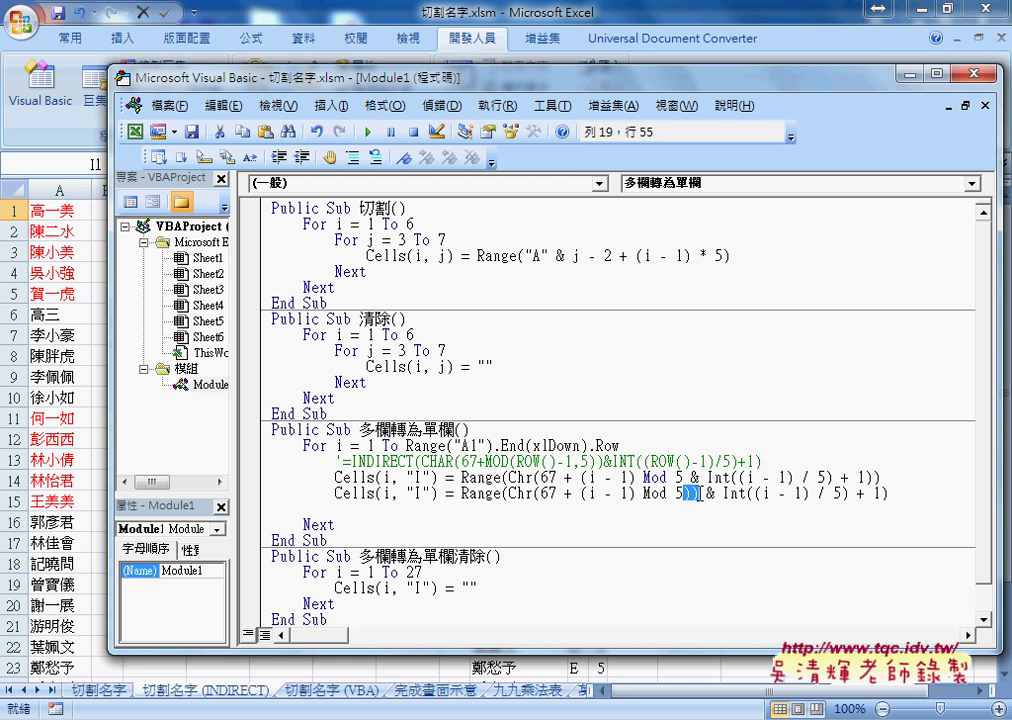
key(Delete)
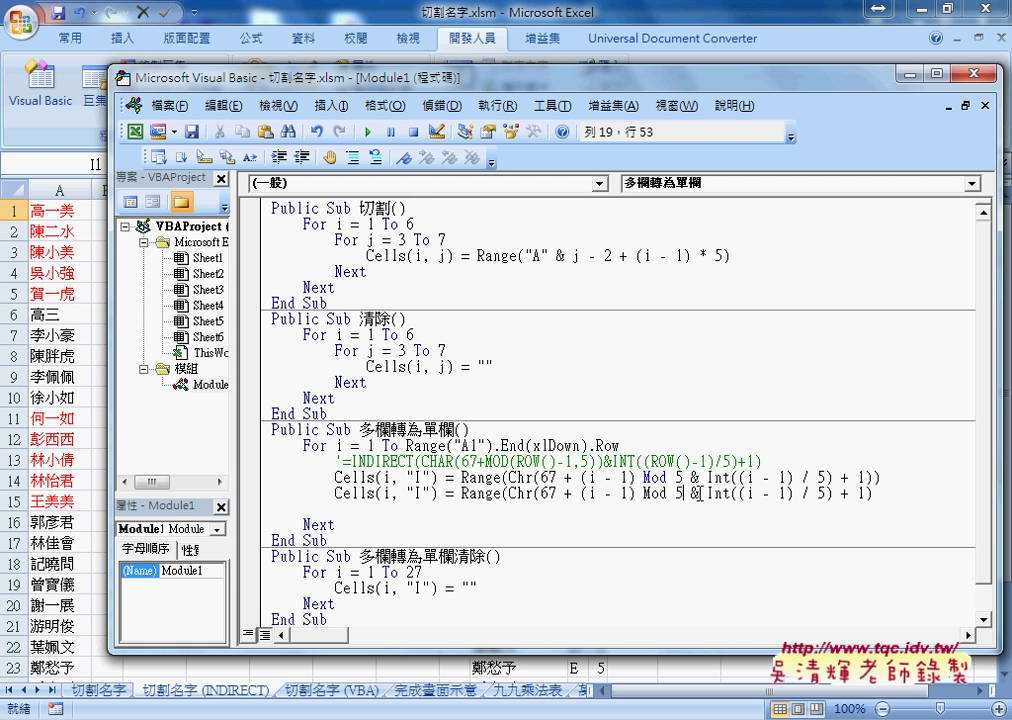
click(914, 494)
text())
Delete the original duplicate Cells line and the leftover blank line.
drag(880, 478, 252, 464)
key(shift+Down)
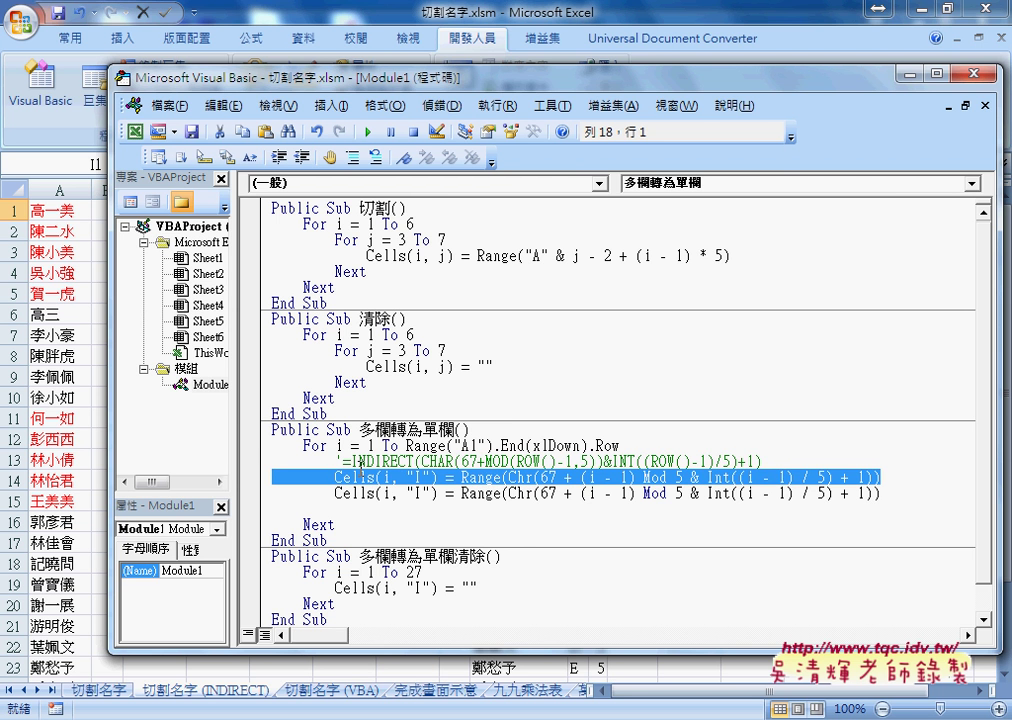
key(Delete)
key(Delete)
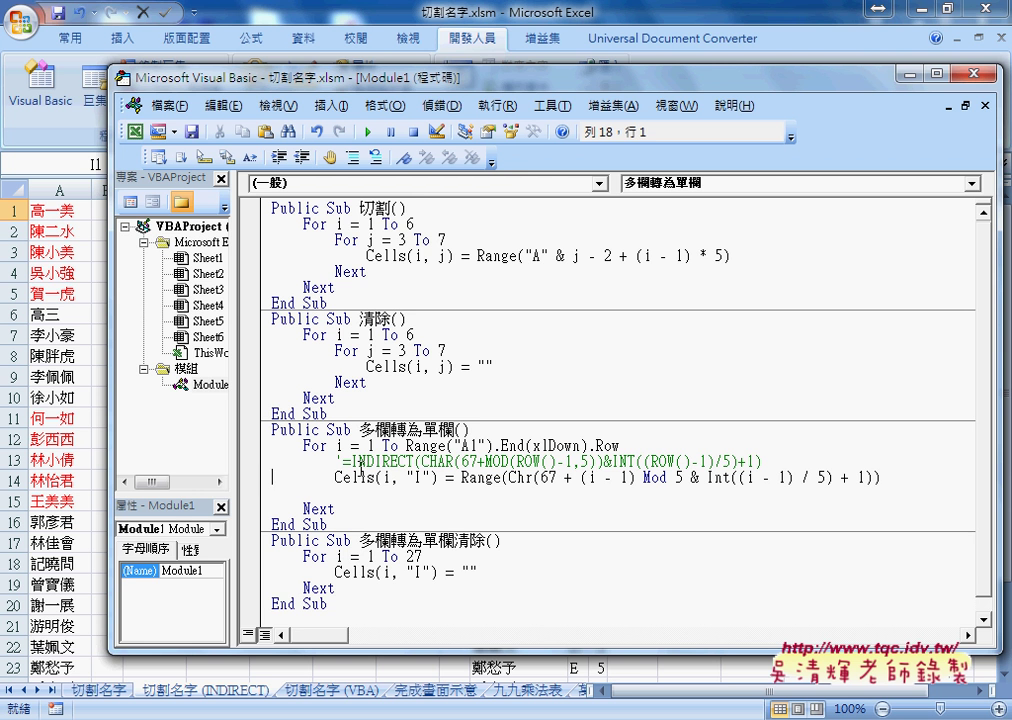
key(End)
key(Delete)
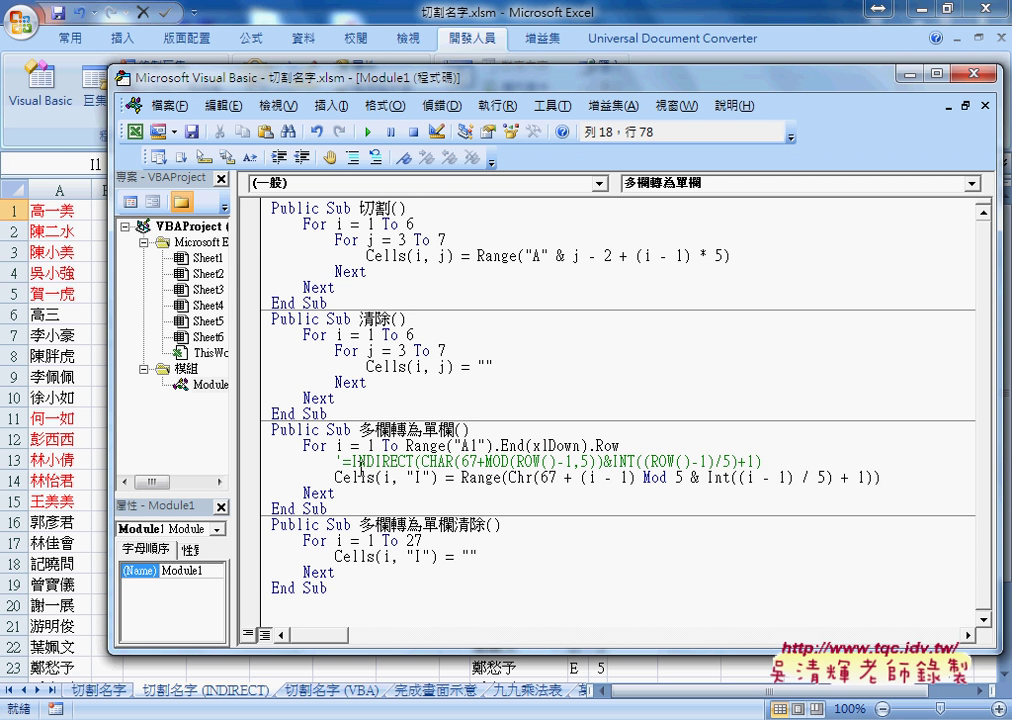
On the 切割名字 (VBA) sheet, clear and re-split the names, then run 多欄轉為單欄.
click(408, 22)
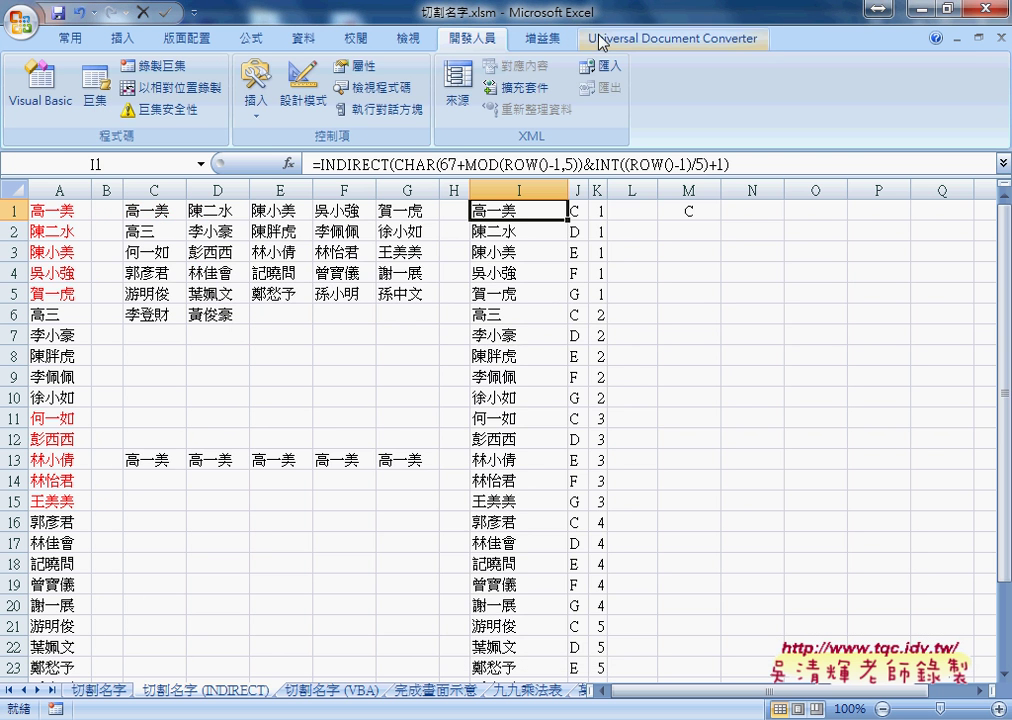
click(330, 690)
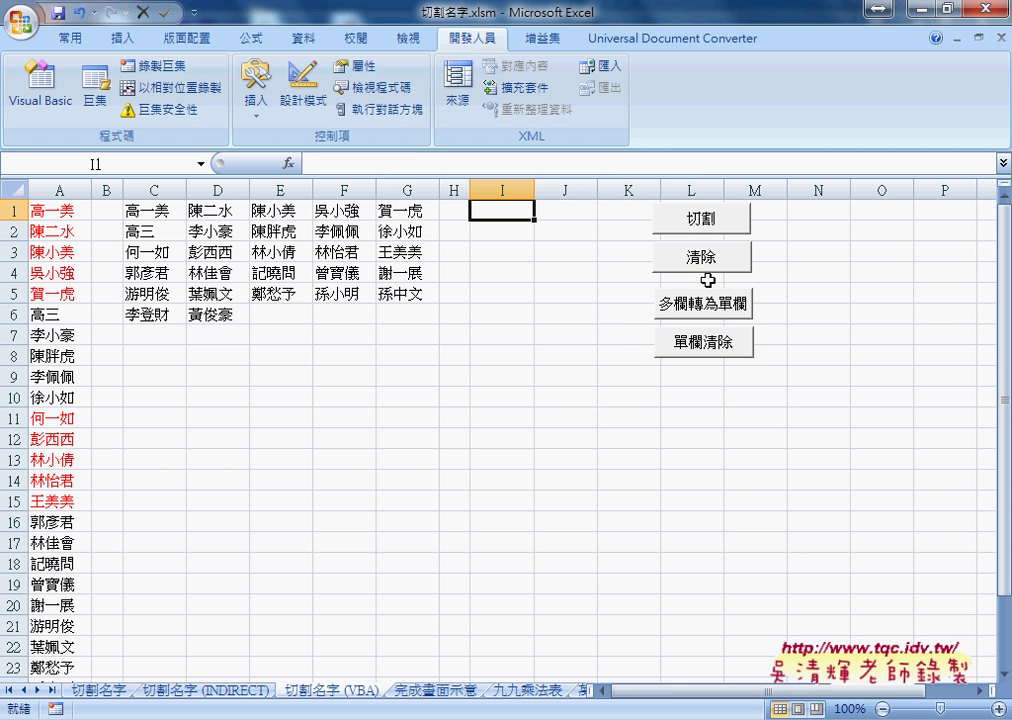
click(712, 262)
click(710, 226)
click(721, 310)
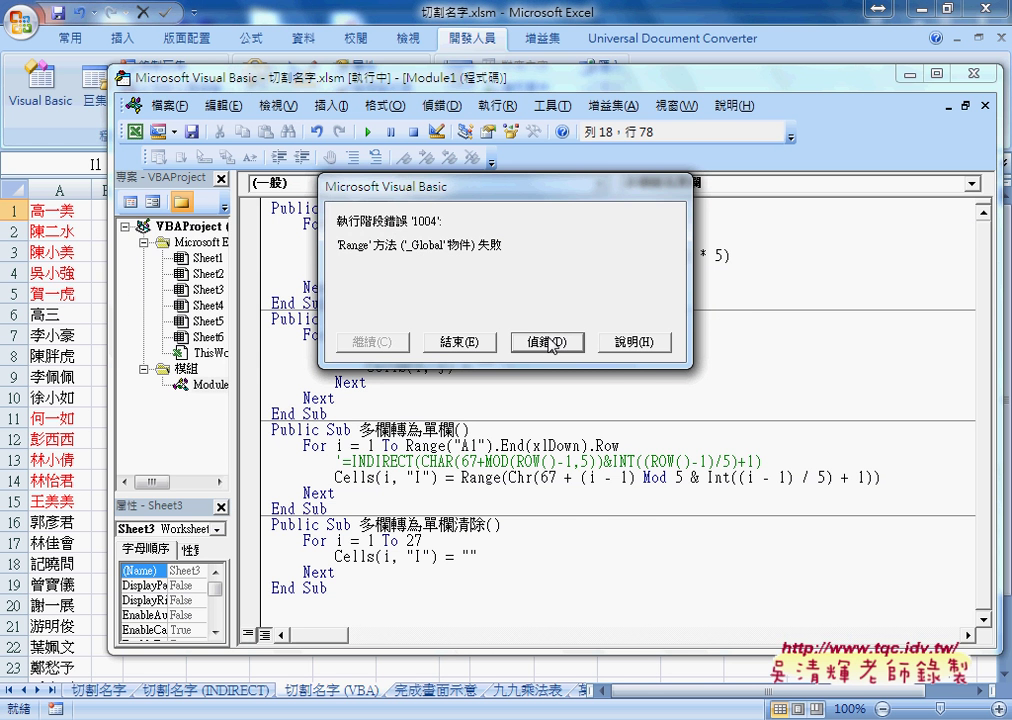
Debug the error at the failing Cells line and select the correct line in the notes.
click(548, 342)
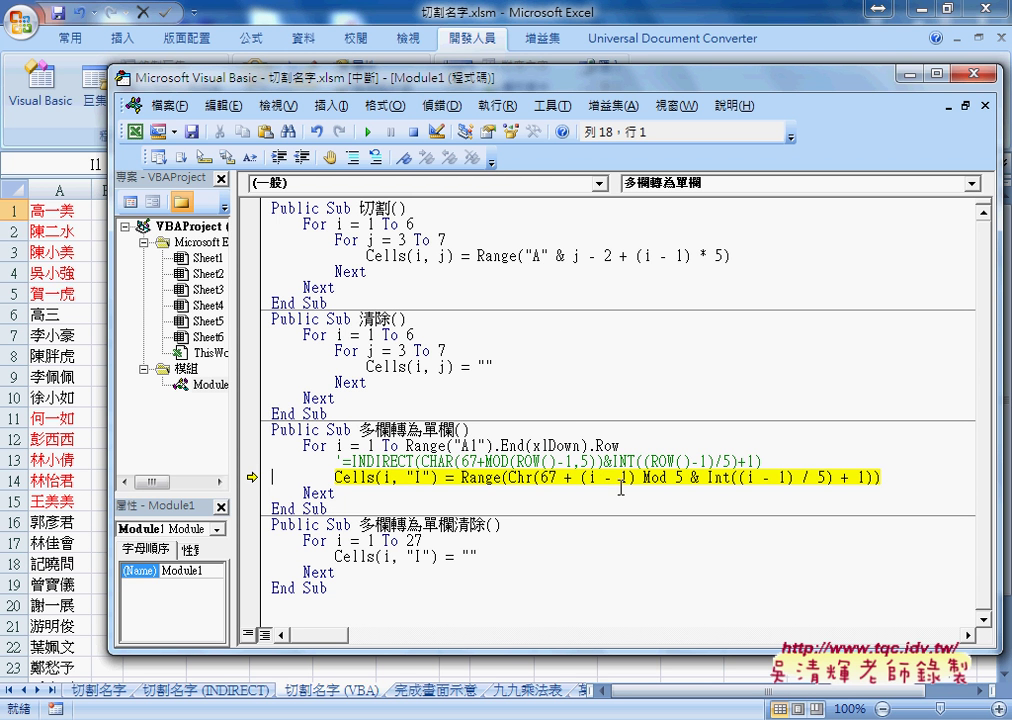
click(880, 490)
click(521, 481)
click(903, 480)
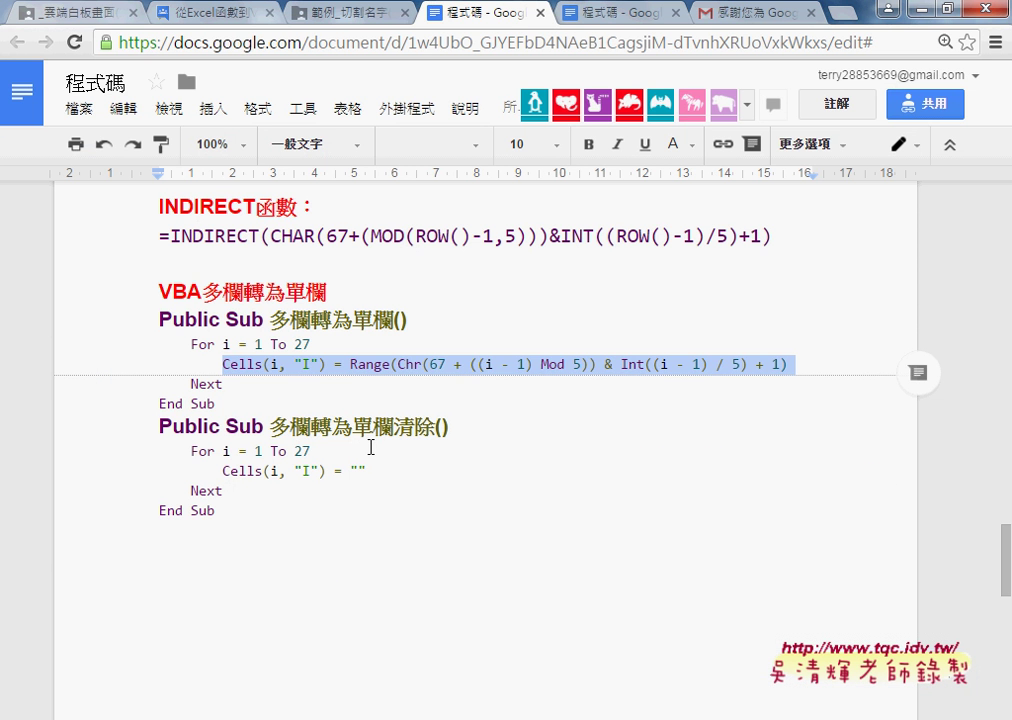
drag(840, 368, 220, 364)
key(ctrl+c)
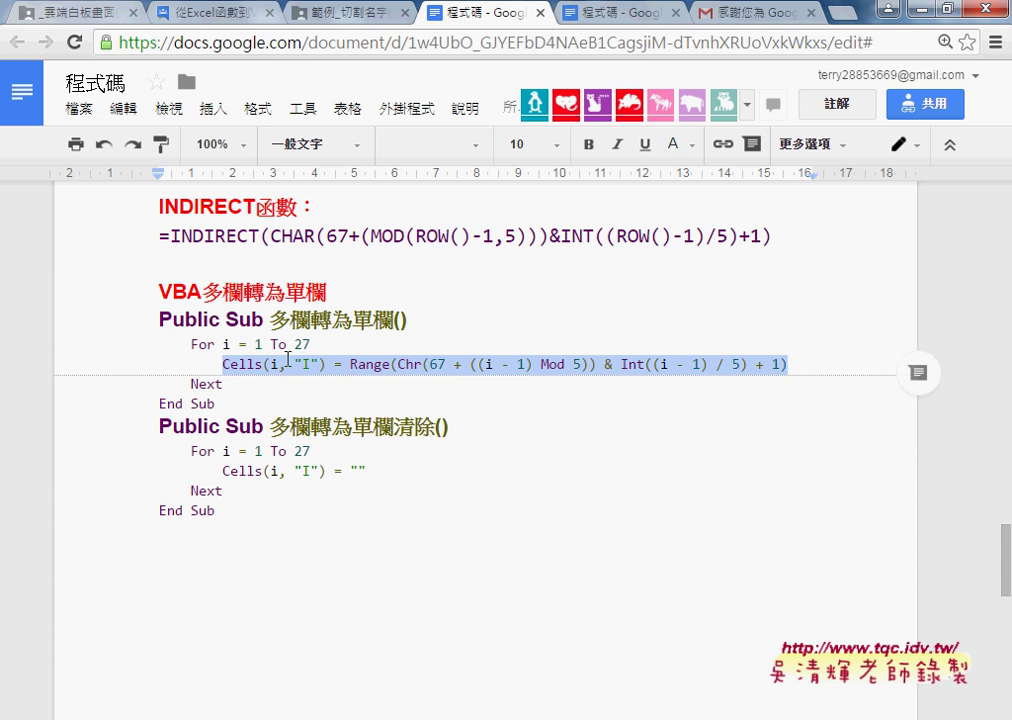
key(alt+Tab)
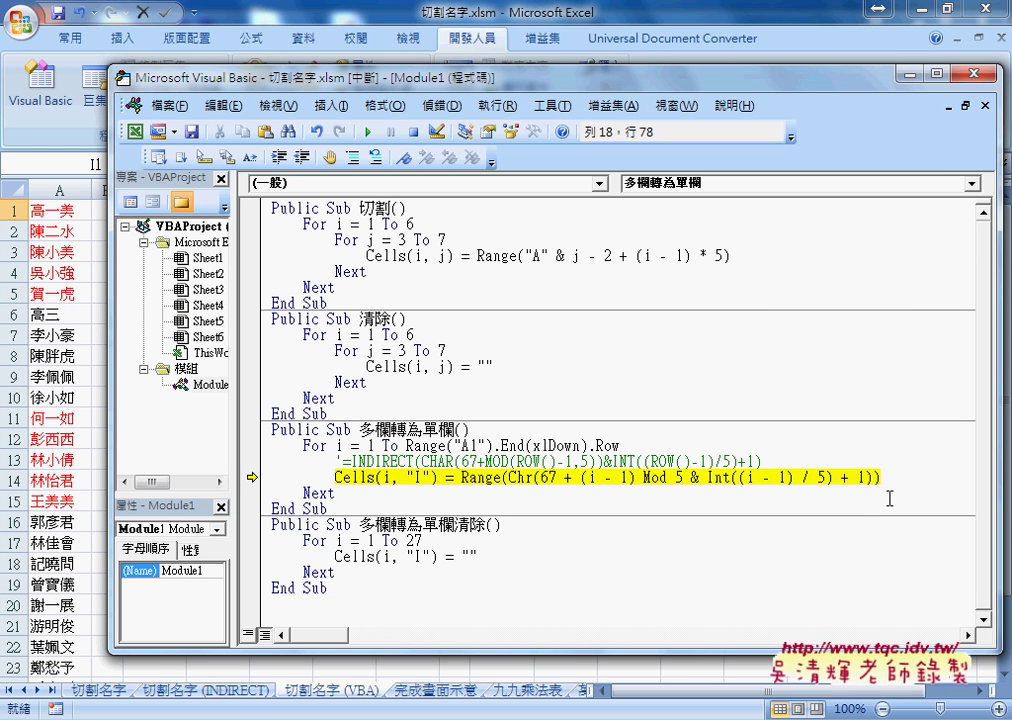
Replace the yellow break line with the pasted correct Cells line and resume the macro.
drag(904, 478, 335, 479)
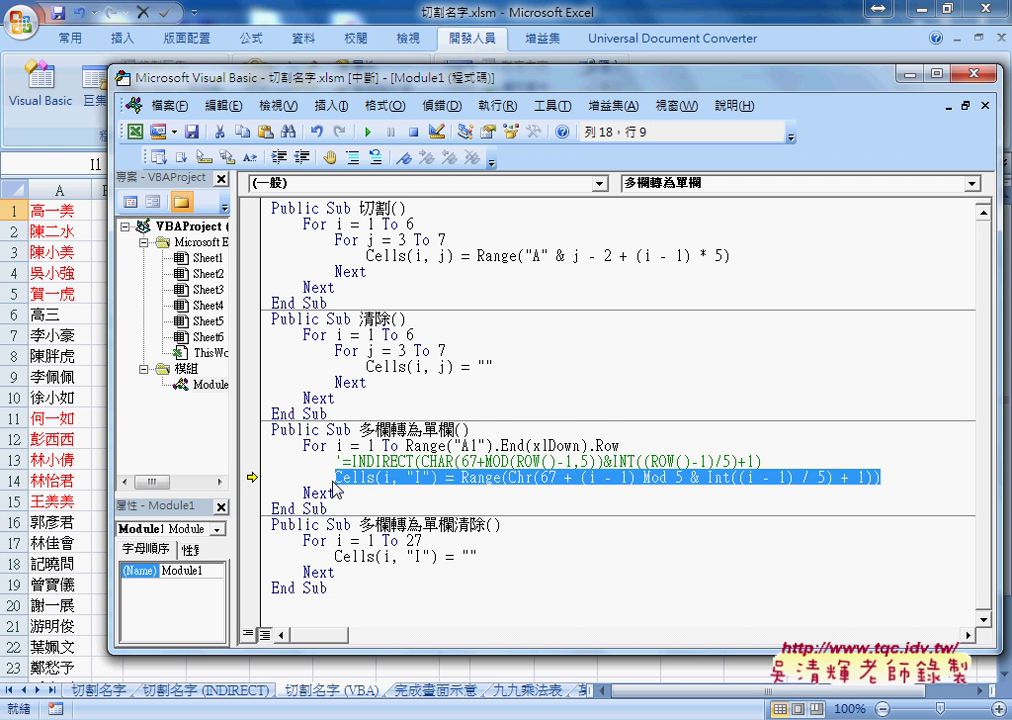
key(ctrl+v)
click(705, 570)
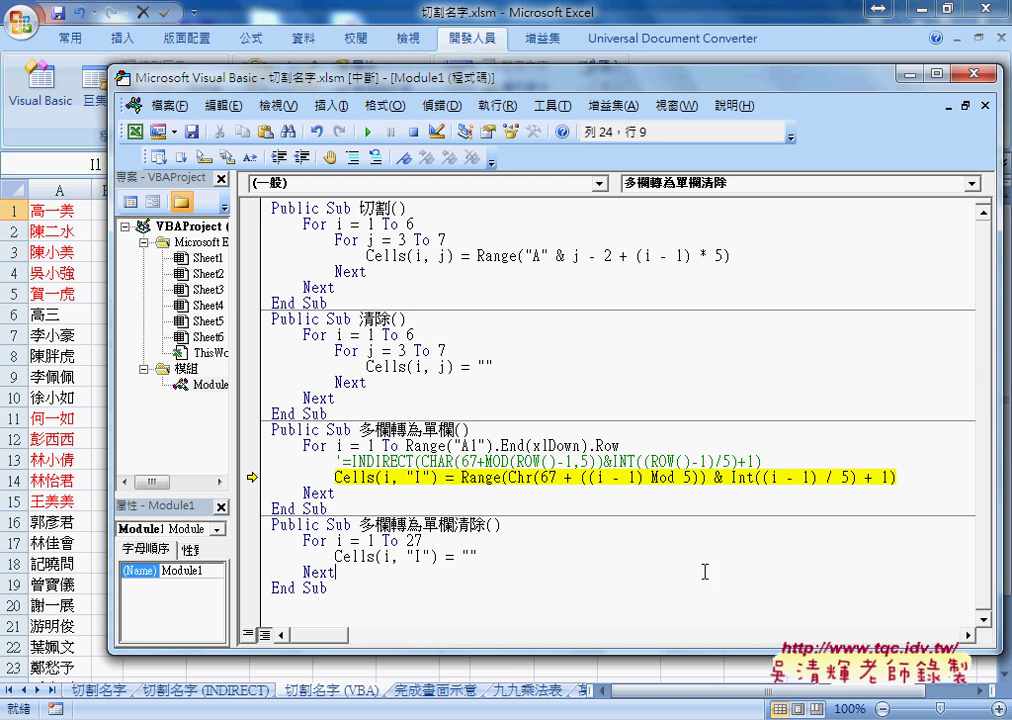
click(369, 132)
On the sheet, clear column I with 單欄清除 and refill it with 多欄轉為單欄.
key(alt+F11)
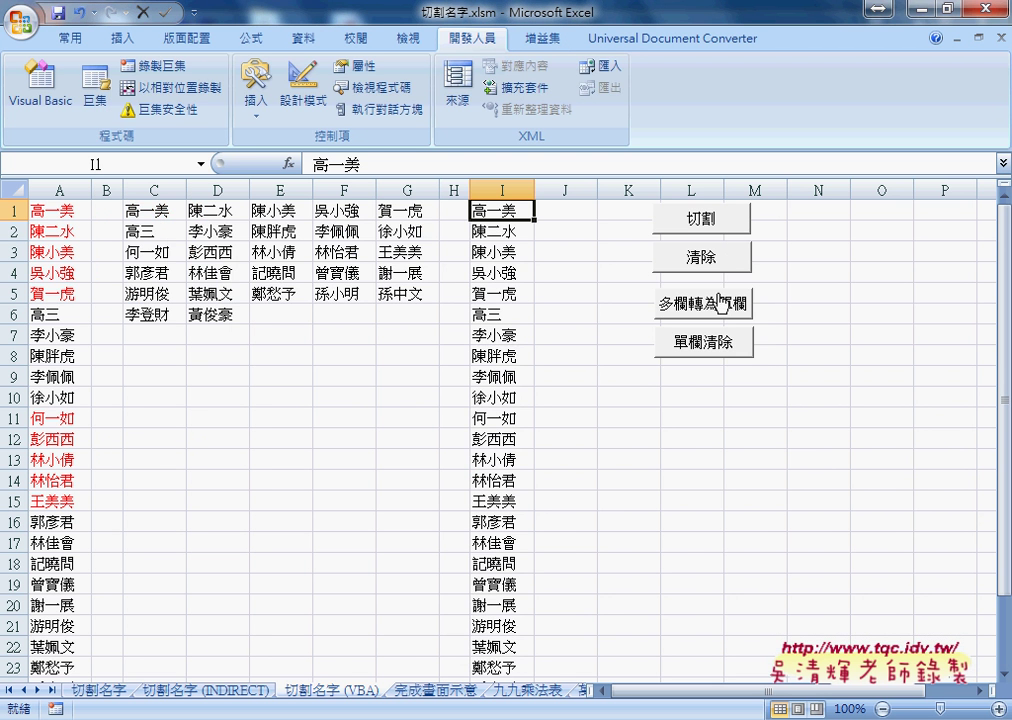
click(713, 343)
click(707, 306)
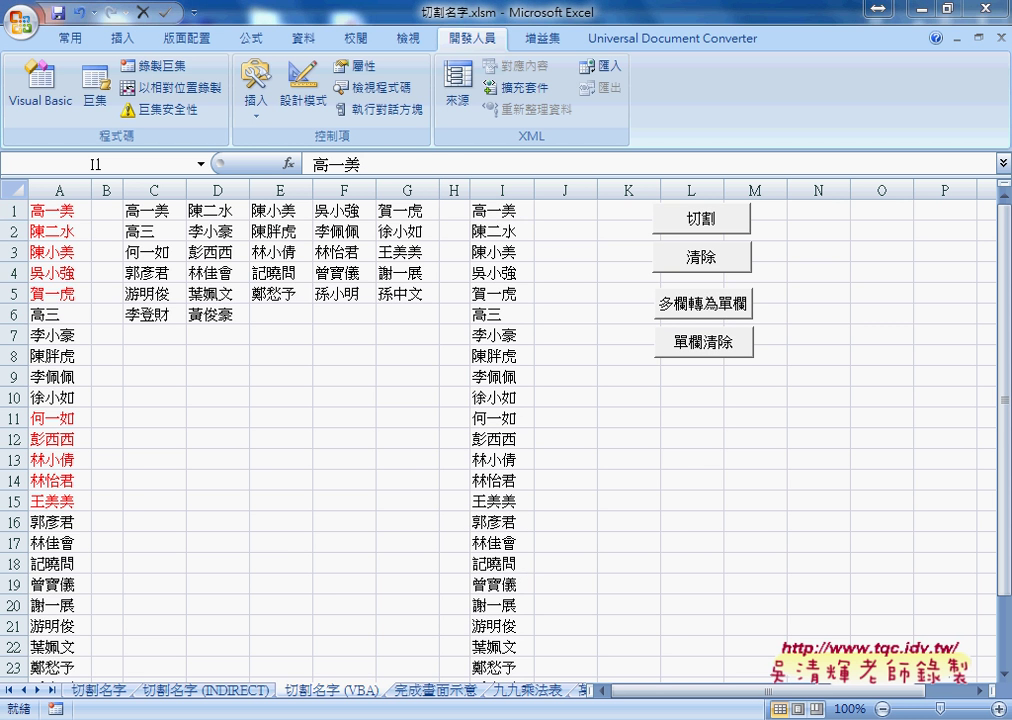
click(506, 650)
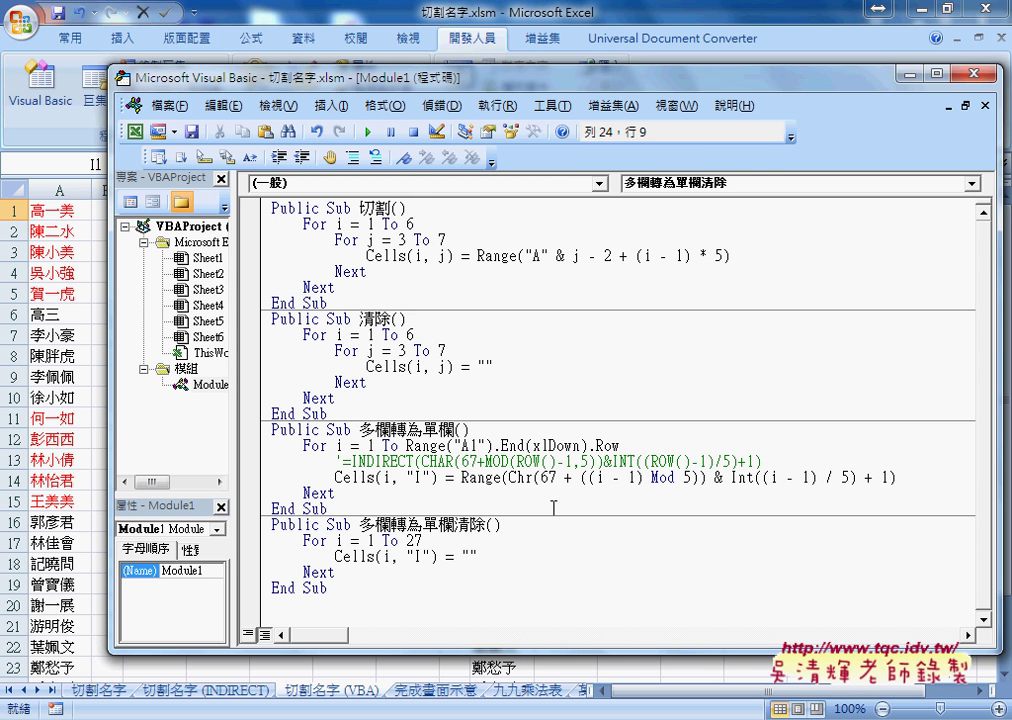
drag(343, 461, 764, 462)
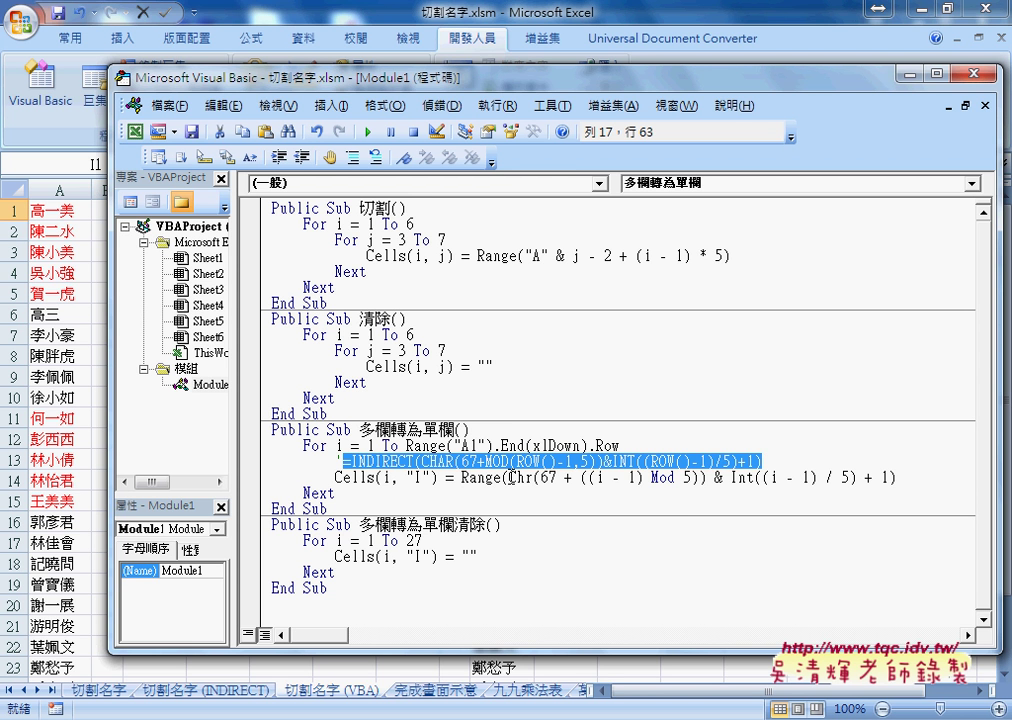
click(511, 478)
drag(511, 478, 557, 482)
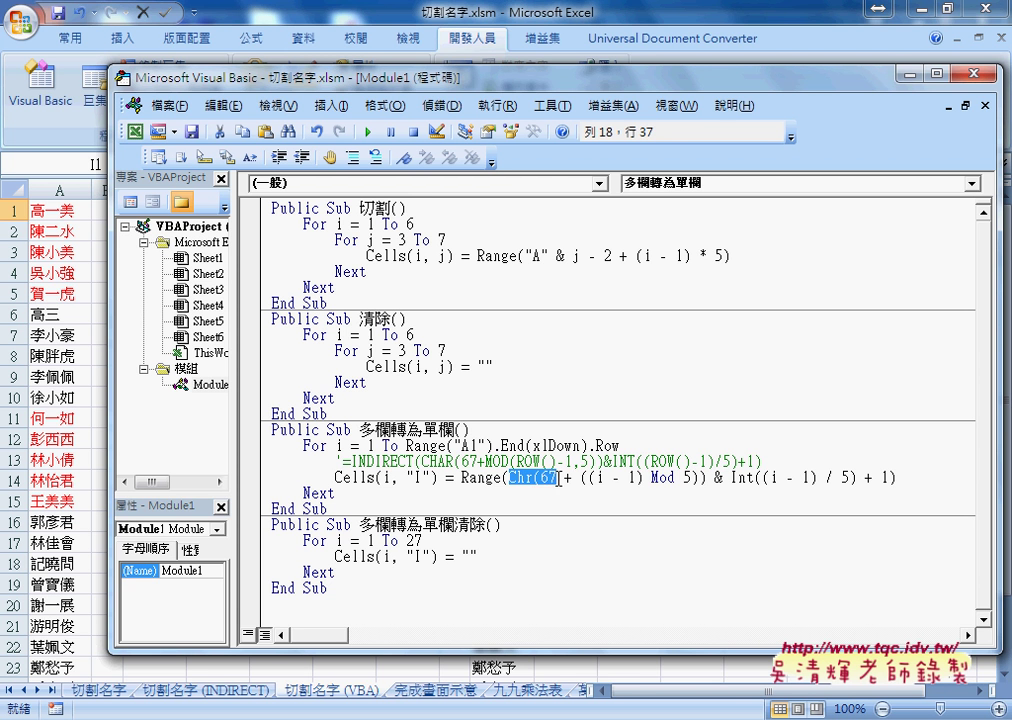
click(656, 478)
double_click(656, 478)
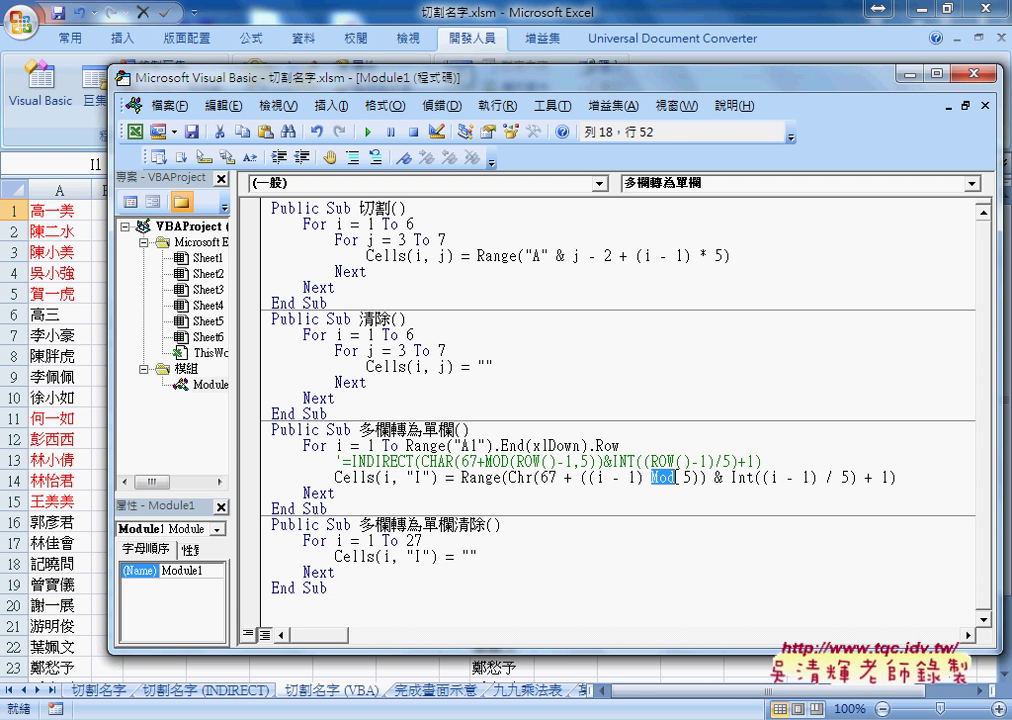